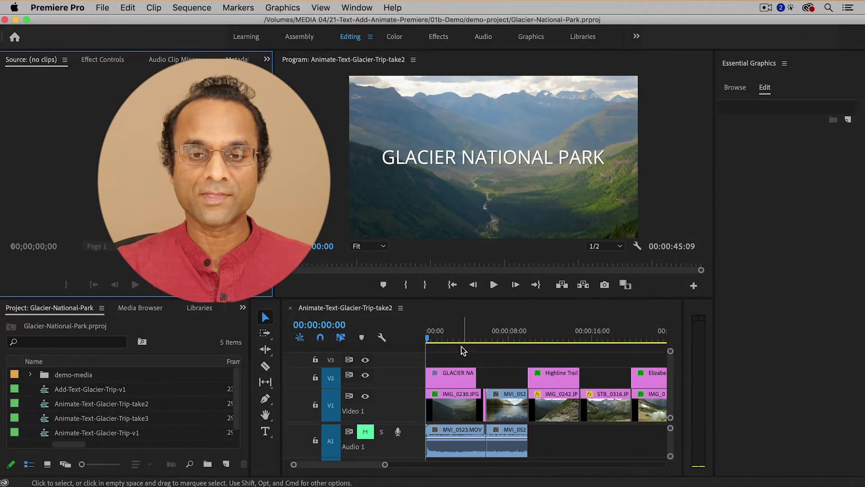
# Review the GLACIER NATIONAL PARK and DAY 1 Highline Trail titles in the sequence, finishing at the start.
pyautogui.click(440, 334)
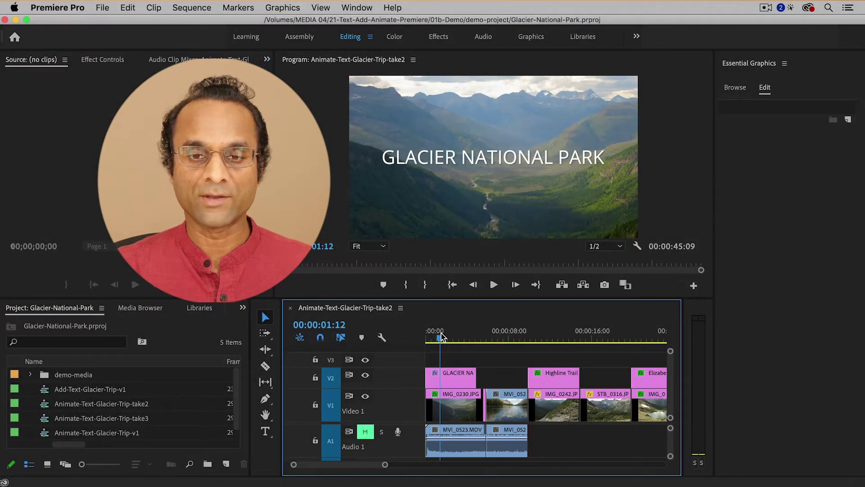
pyautogui.click(553, 339)
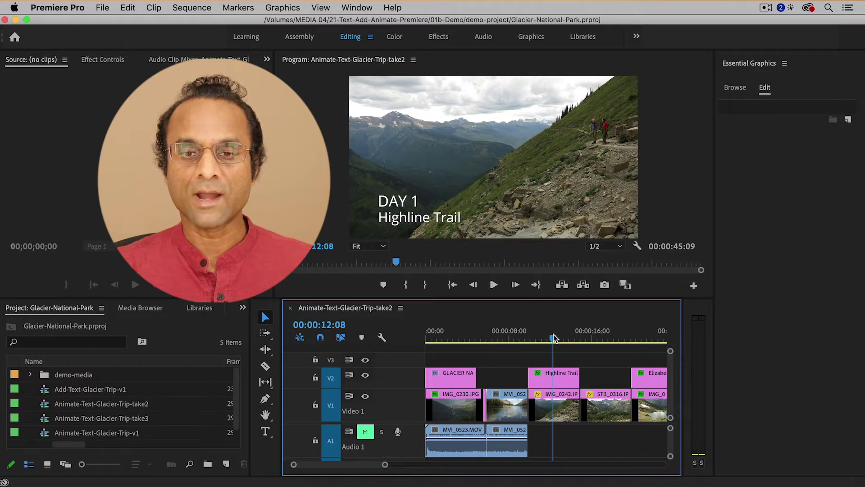
pyautogui.moveTo(447, 338); pyautogui.dragTo(430, 339)
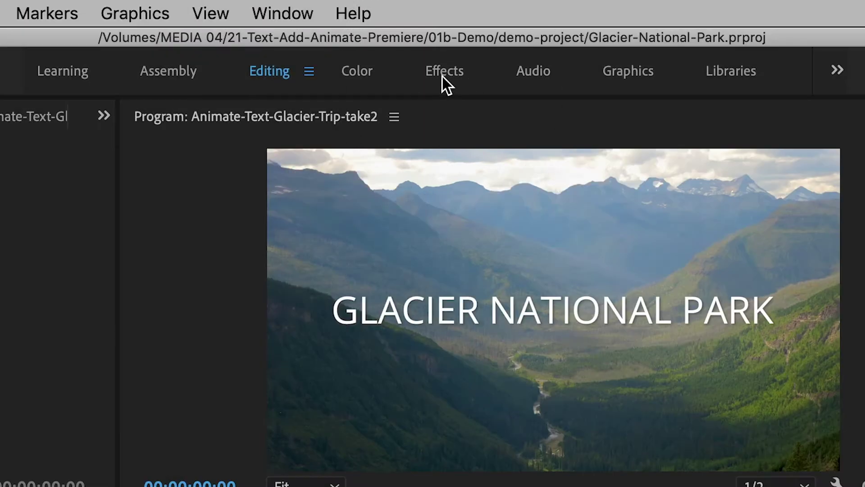
# Switch the workspace layout to Effects.
pyautogui.click(443, 72)
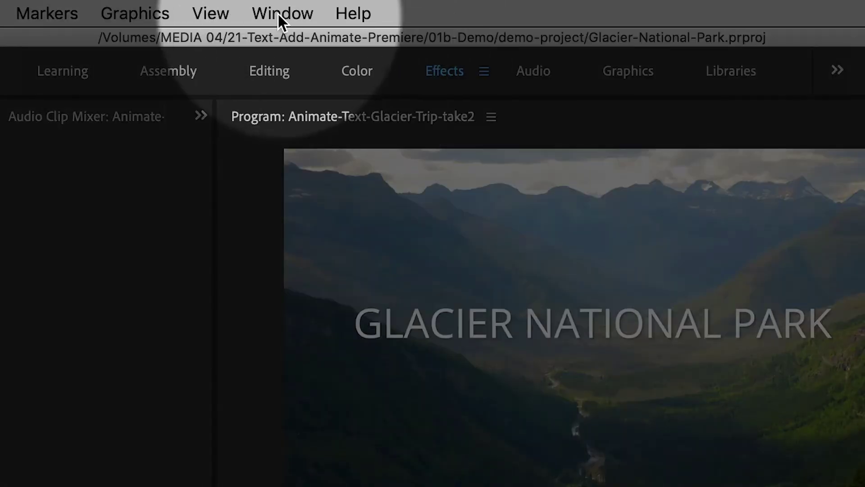
pyautogui.click(279, 13)
pyautogui.moveTo(290, 37)
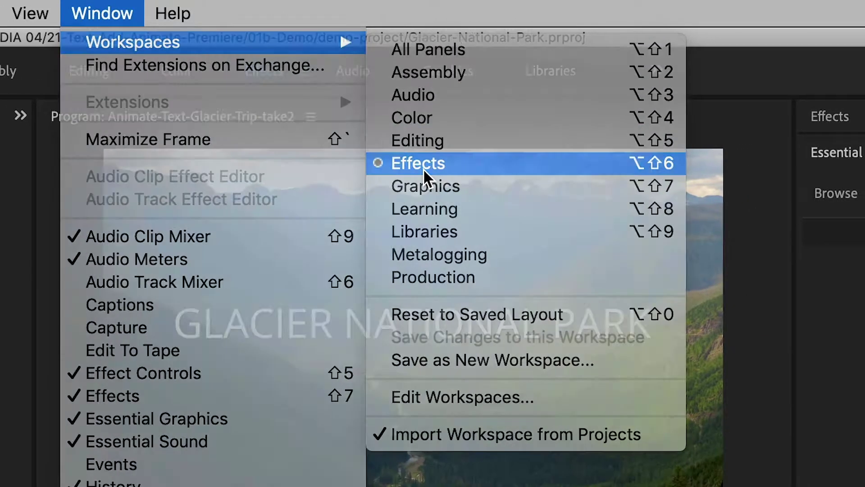
pyautogui.click(450, 167)
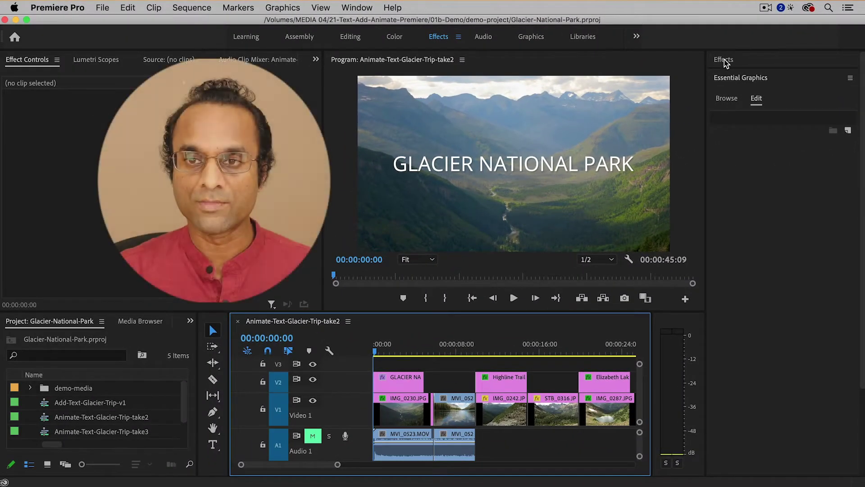
# Show the effects list at a larger height and expand its Video Transitions and Dissolve categories.
pyautogui.click(726, 60)
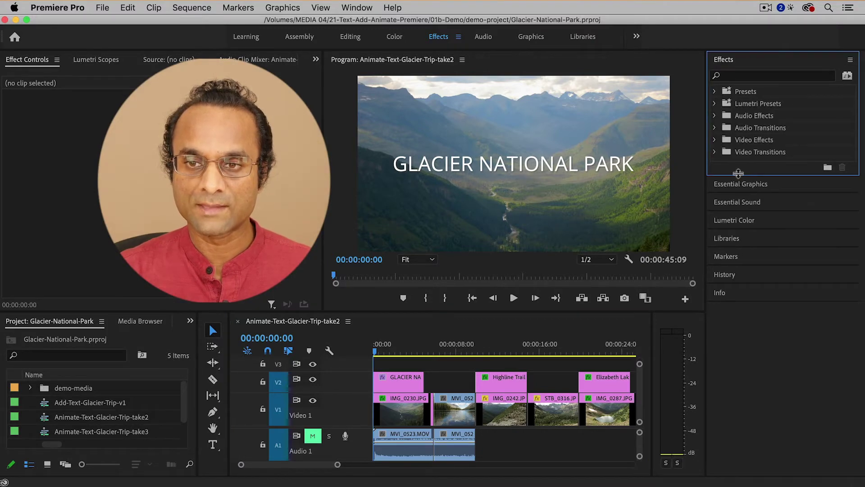
pyautogui.moveTo(739, 173); pyautogui.dragTo(734, 310)
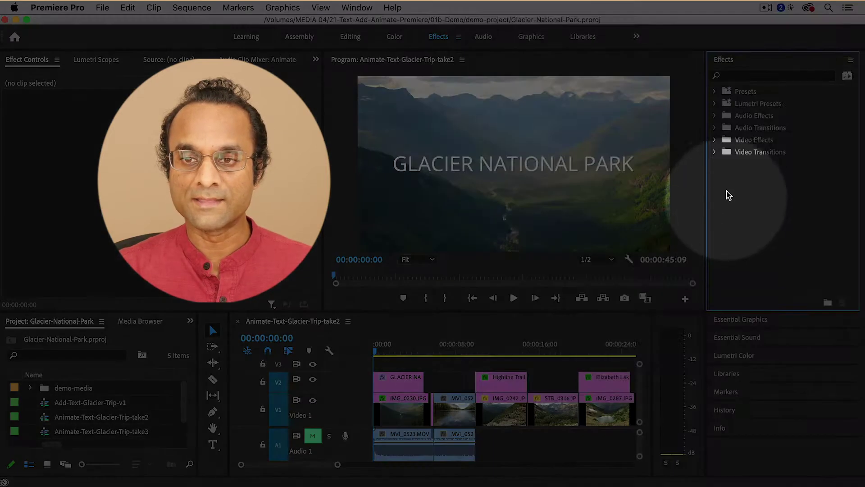
pyautogui.click(715, 153)
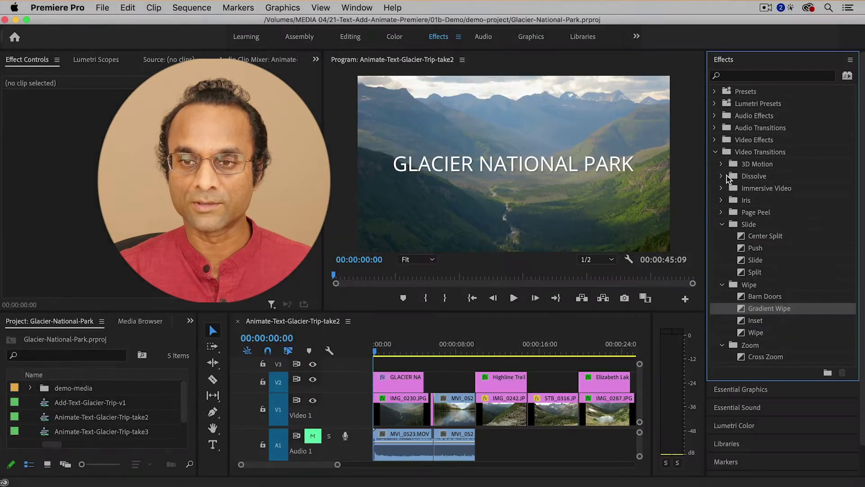
pyautogui.click(722, 176)
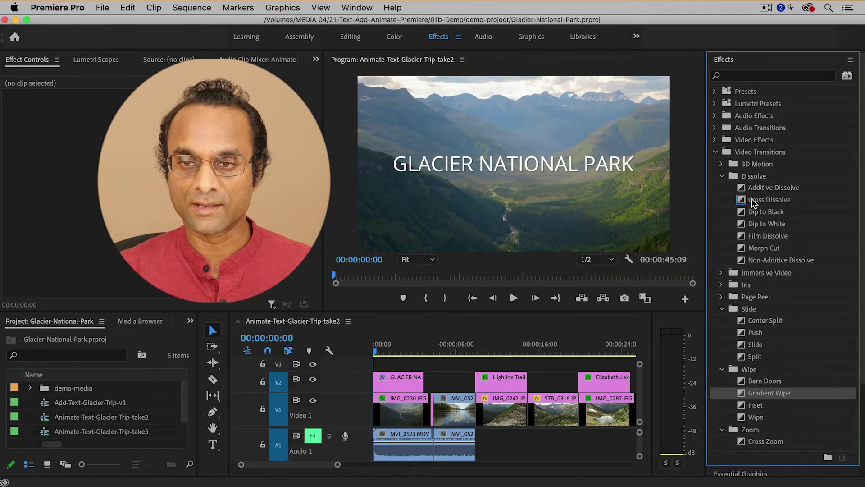
pyautogui.click(759, 201)
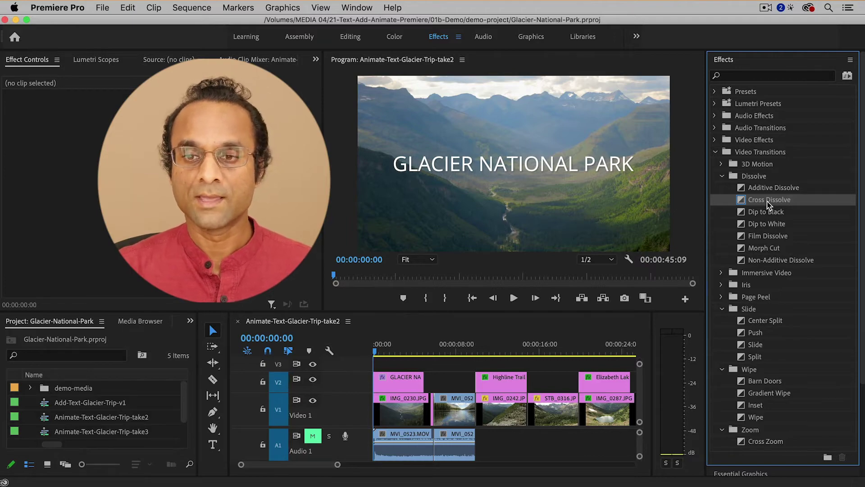
pyautogui.scroll(-3, 745, 272)
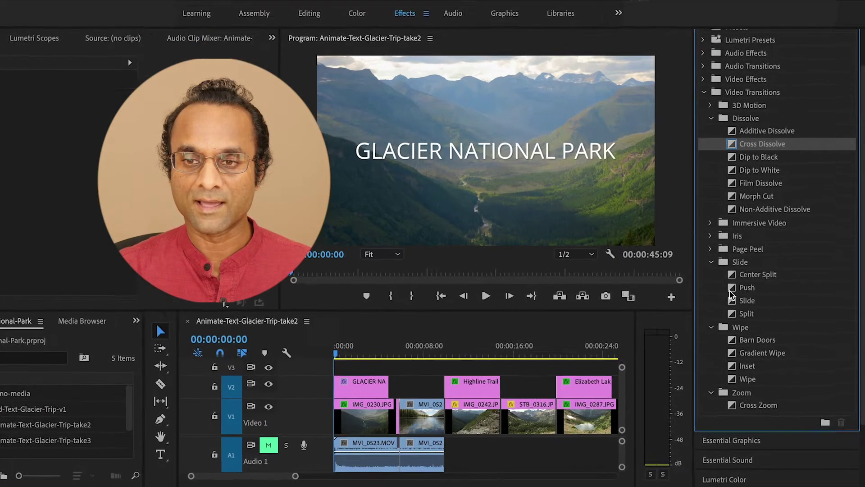
# Apply the Push transition from the Slide category to the start of the GLACIER NATIONAL PARK title clip and preview it.
pyautogui.click(712, 261)
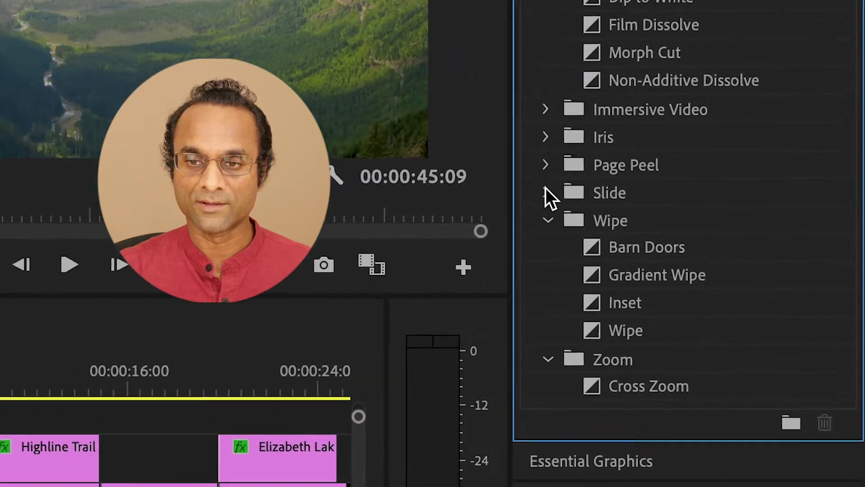
pyautogui.click(547, 191)
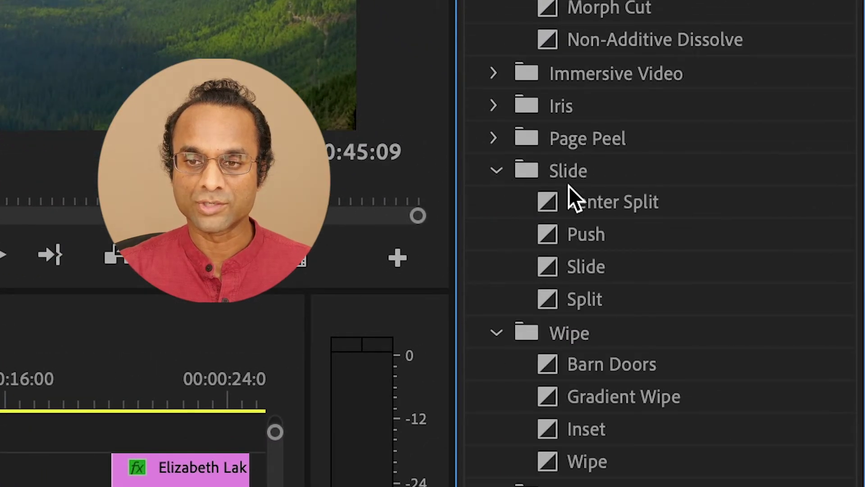
pyautogui.click(581, 228)
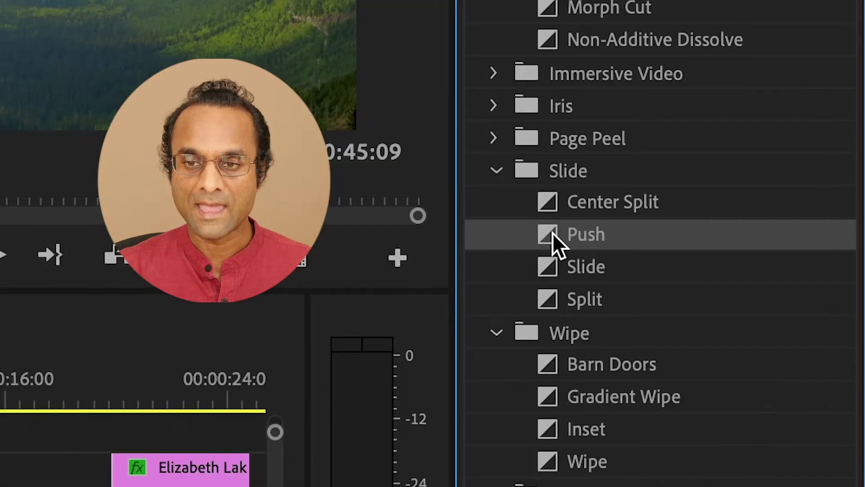
pyautogui.moveTo(552, 232); pyautogui.dragTo(254, 380)
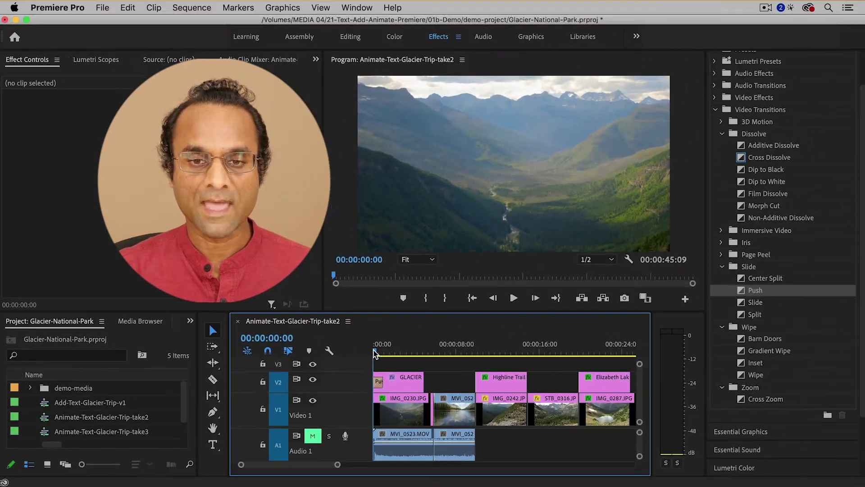
pyautogui.press('space')
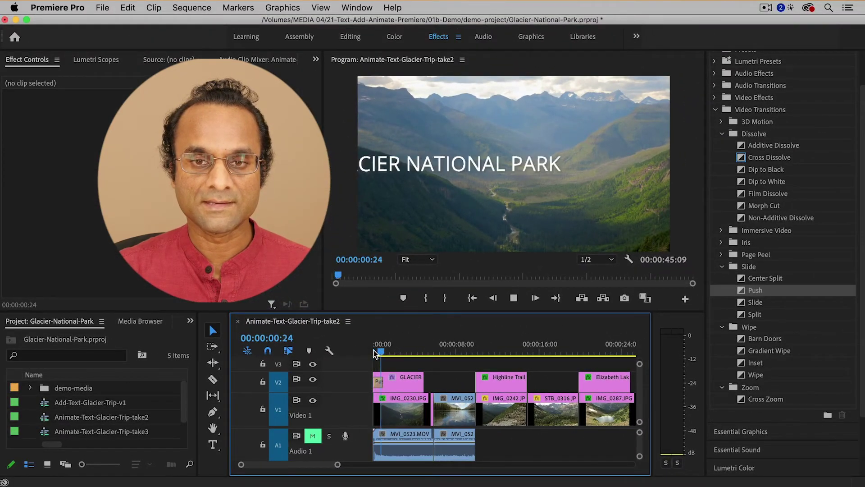
pyautogui.press('space')
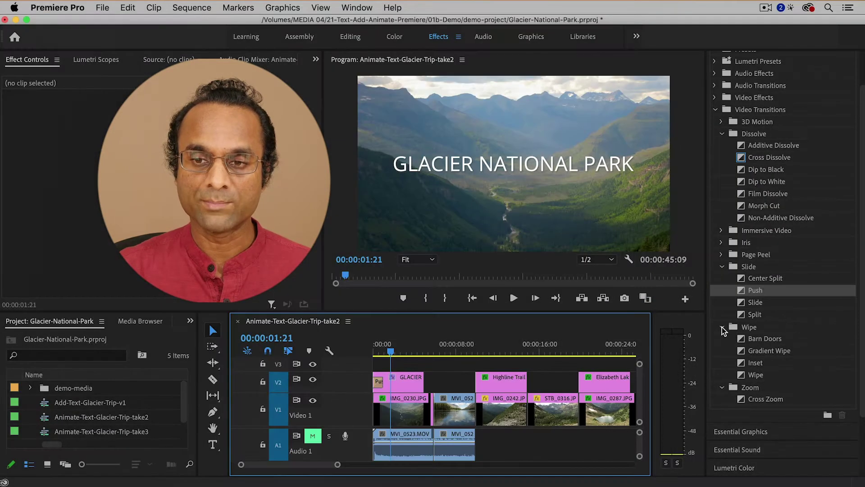
# Replace the transition at the start of the GLACIER NATIONAL PARK title clip with Wipe and play it back.
pyautogui.click(722, 327)
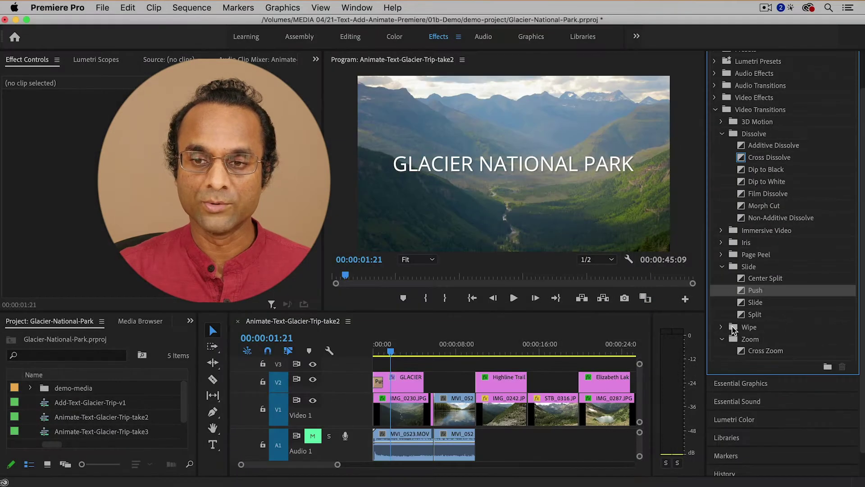
pyautogui.click(723, 327)
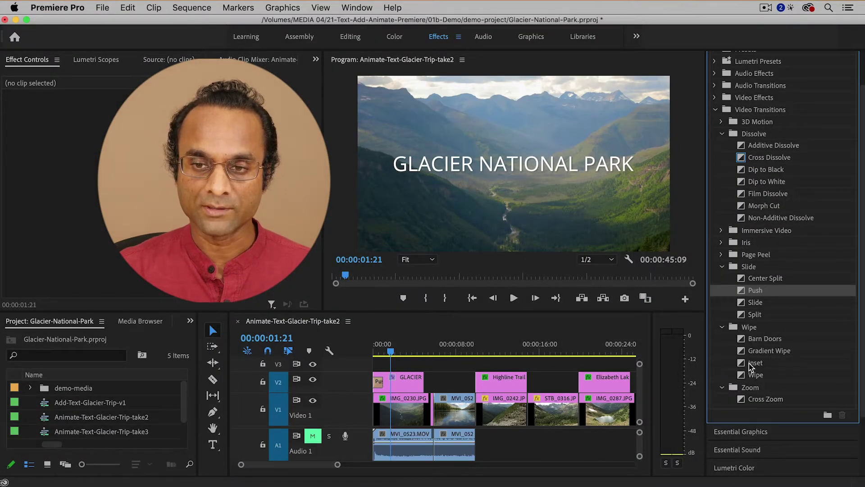
pyautogui.click(753, 376)
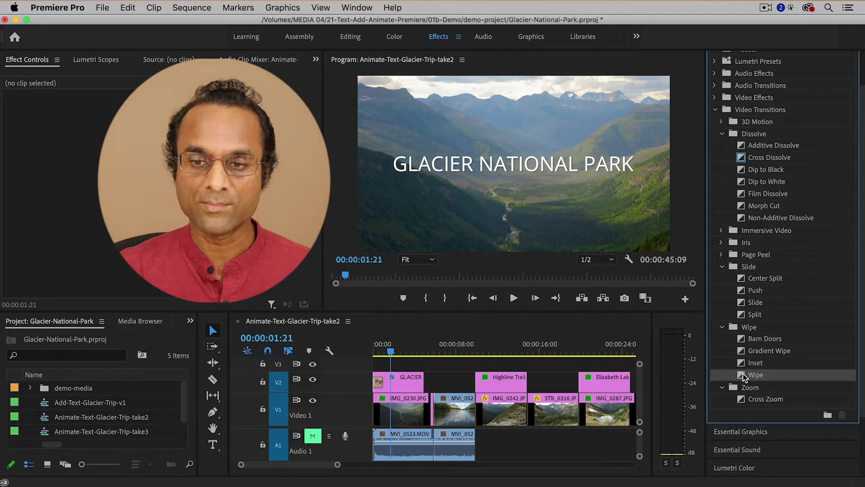
pyautogui.moveTo(655, 365); pyautogui.dragTo(381, 383)
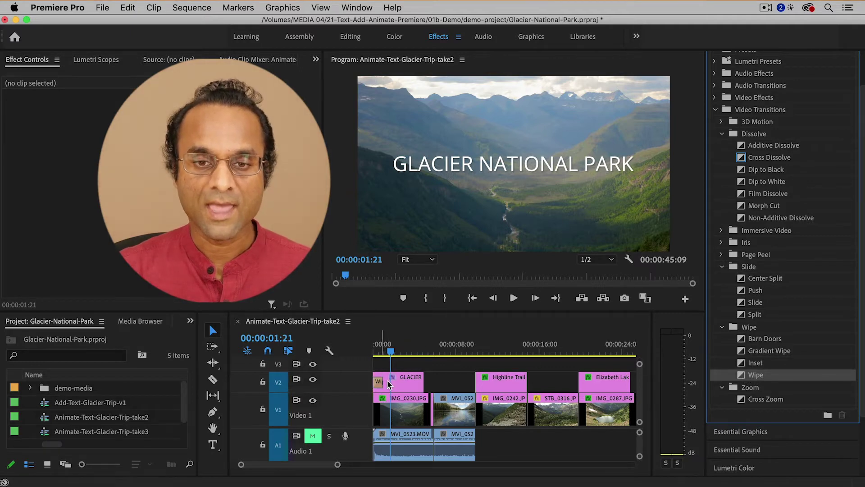
pyautogui.click(374, 353)
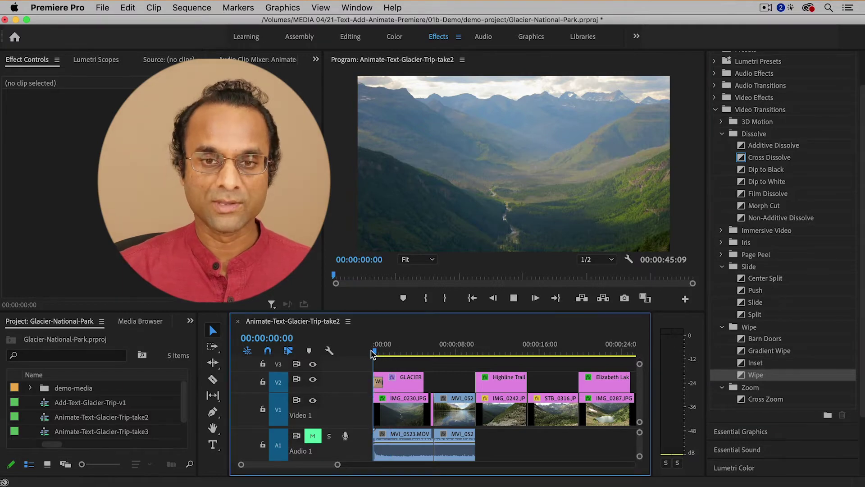
pyautogui.press('space')
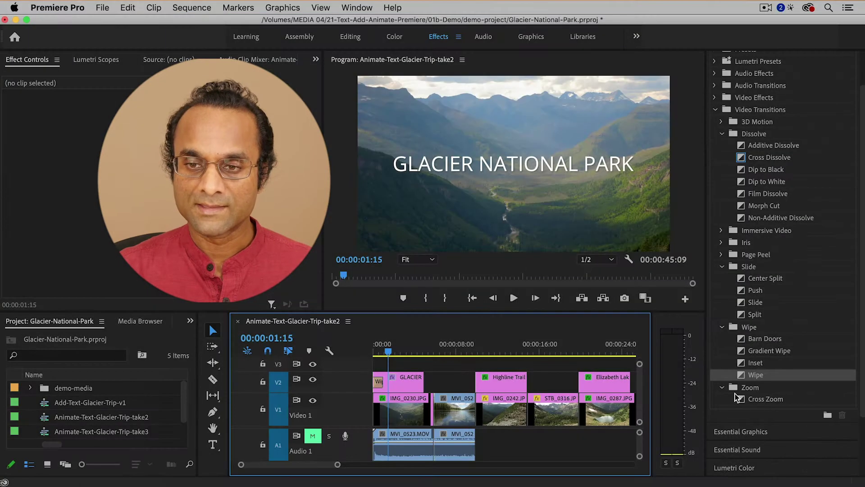
# Swap the opening transition on the GLACIER NATIONAL PARK title clip for Cross Zoom and preview the animation.
pyautogui.click(723, 388)
pyautogui.click(722, 388)
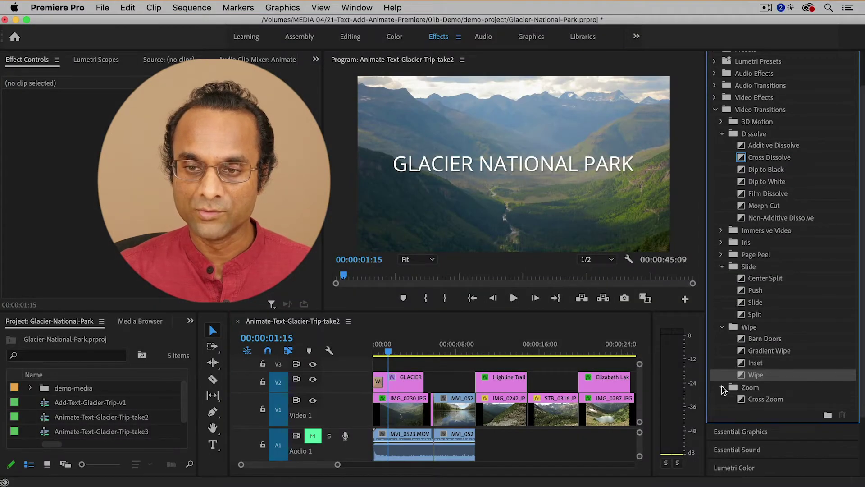
pyautogui.click(751, 401)
pyautogui.moveTo(719, 391); pyautogui.dragTo(381, 383)
pyautogui.click(375, 354)
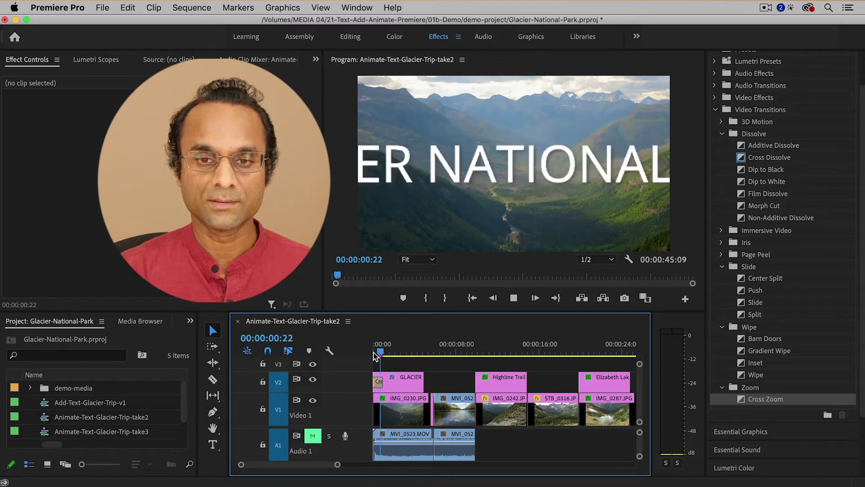
pyautogui.press('space')
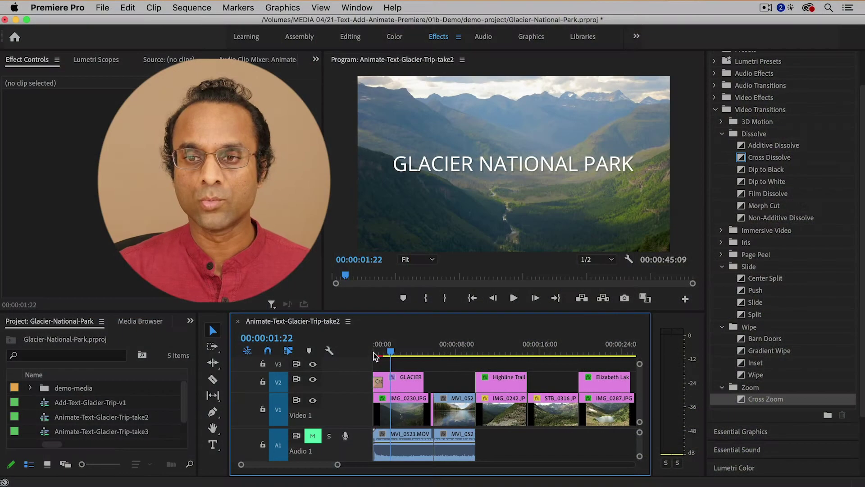
# Replace the opening transition on the GLACIER NATIONAL PARK title clip with Barn Doors and play it back from the beginning.
pyautogui.scroll(-3, 765, 319)
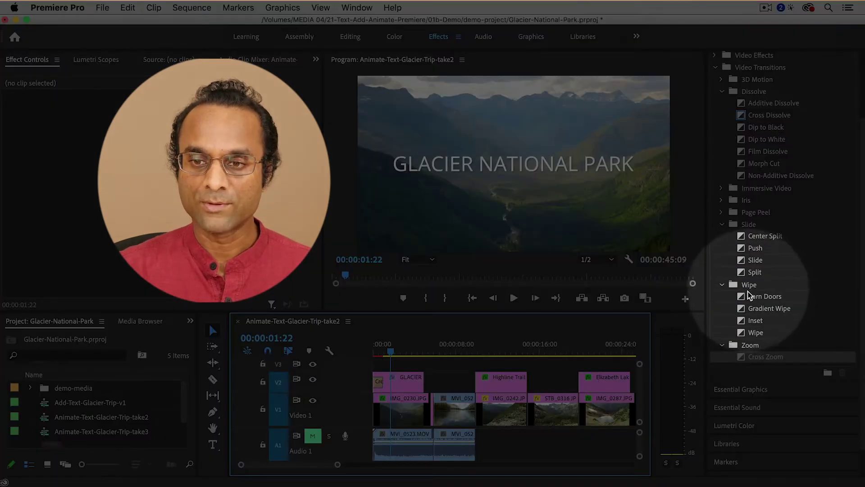
pyautogui.click(749, 298)
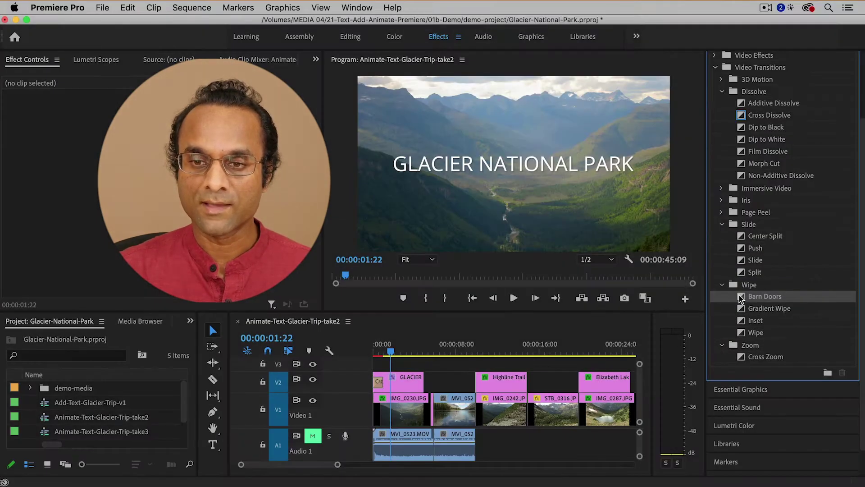
pyautogui.moveTo(741, 298); pyautogui.dragTo(379, 381)
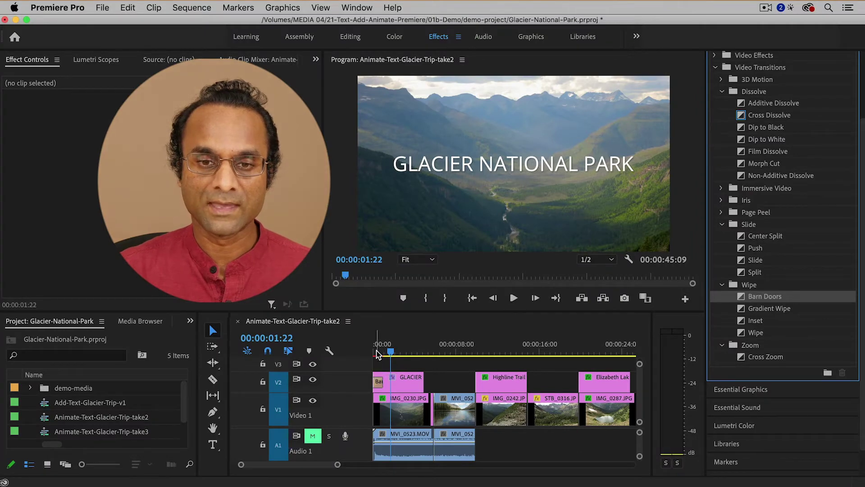
pyautogui.click(374, 353)
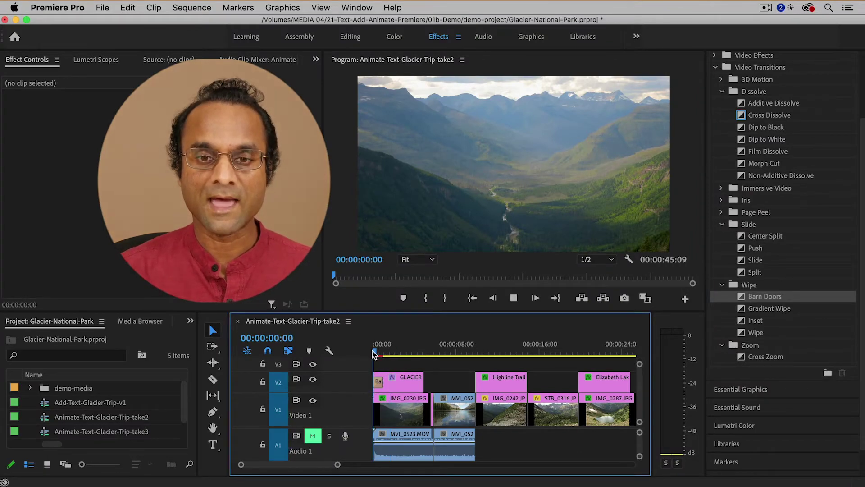
pyautogui.press('space')
pyautogui.click(373, 351)
pyautogui.press('space')
# Add a Cross Dissolve to the end of the GLACIER NATIONAL PARK title clip and preview it from around 00:00:04:00.
pyautogui.click(416, 354)
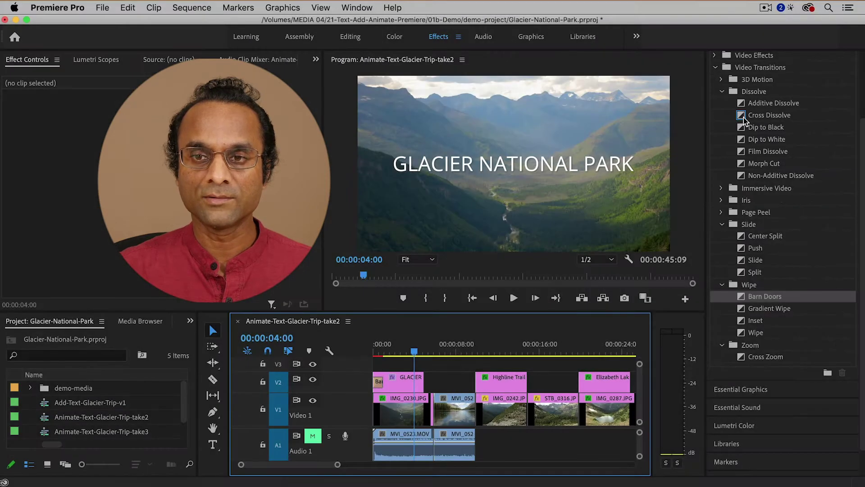
pyautogui.click(742, 118)
pyautogui.moveTo(477, 312); pyautogui.dragTo(423, 381)
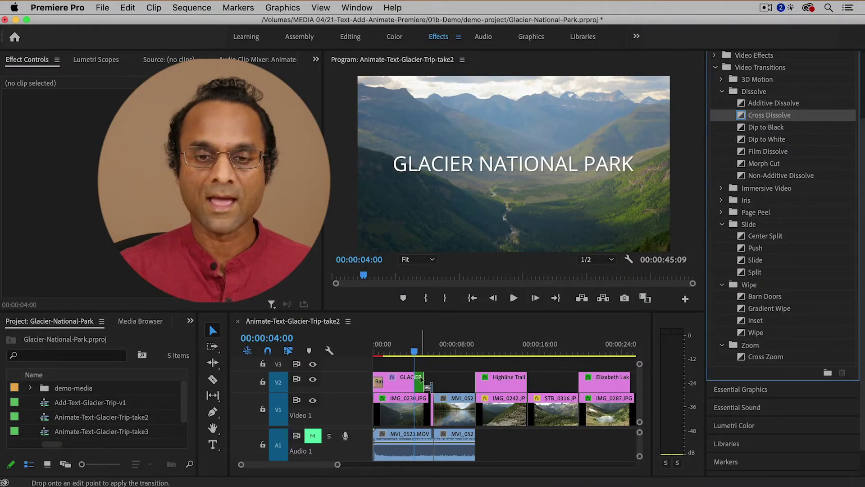
pyautogui.press('space')
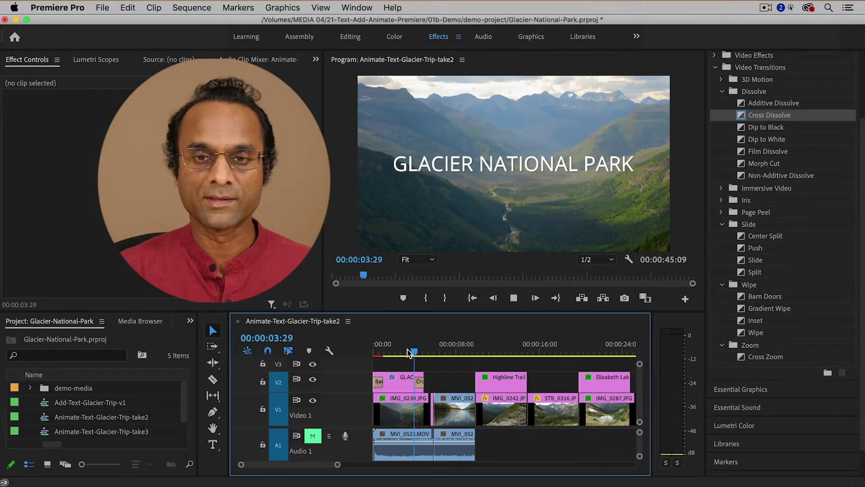
pyautogui.press('space')
# Add the Push transition to both the start and the end of the Highline Trail title clip and play it back.
pyautogui.click(475, 348)
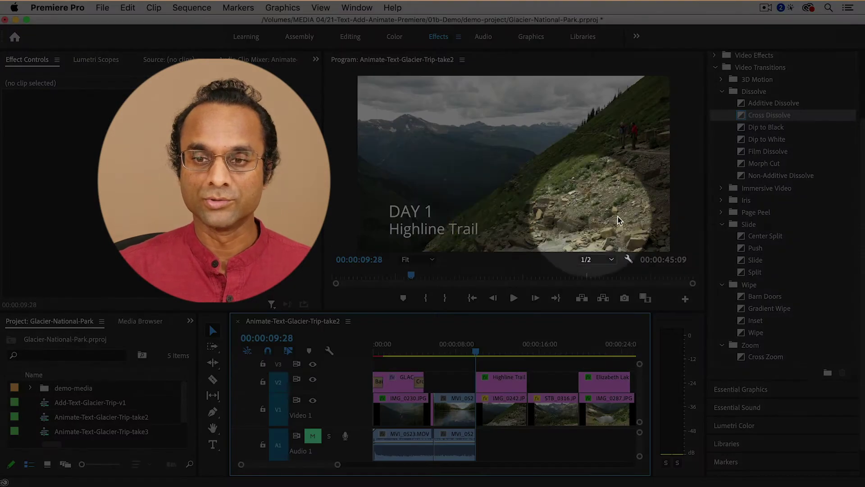
pyautogui.click(752, 249)
pyautogui.moveTo(547, 327); pyautogui.dragTo(481, 382)
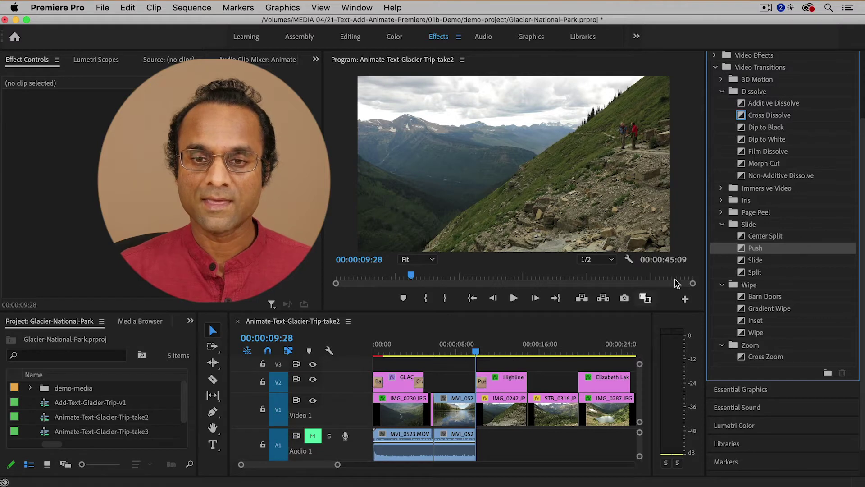
pyautogui.moveTo(735, 252); pyautogui.dragTo(525, 382)
pyautogui.click(477, 351)
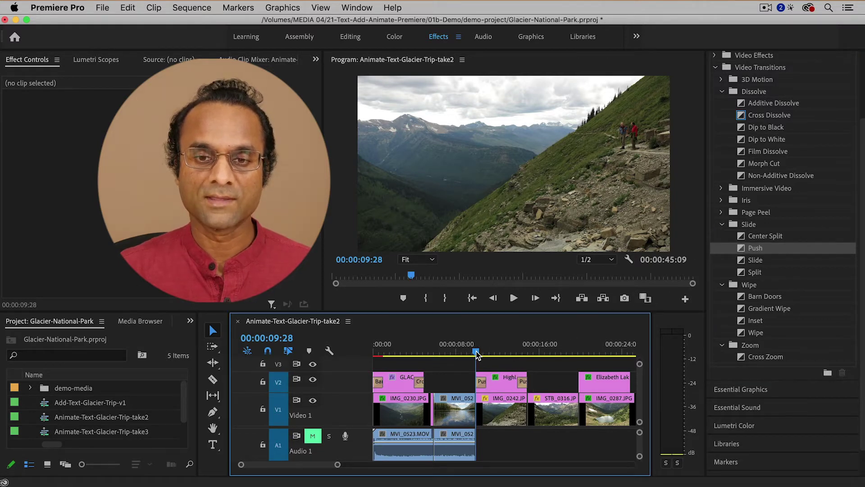
pyautogui.press('space')
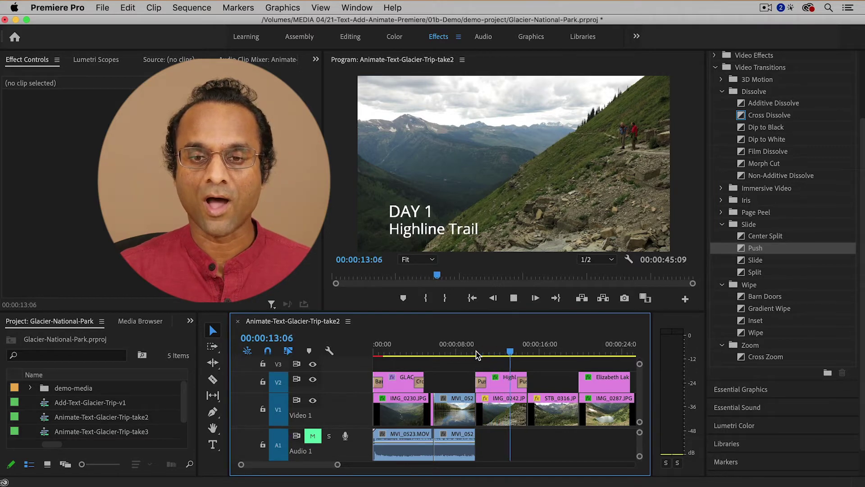
pyautogui.press('space')
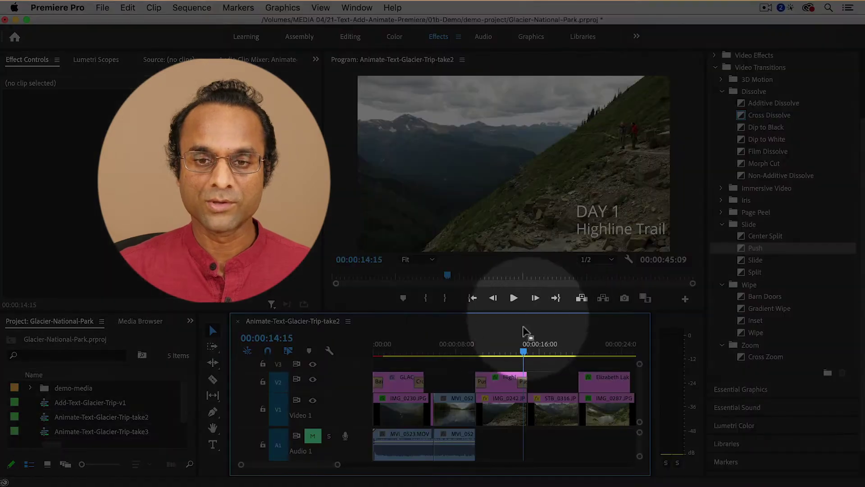
# Set the direction of the Push transition at the end of the Highline Trail title clip to East to West.
pyautogui.click(522, 383)
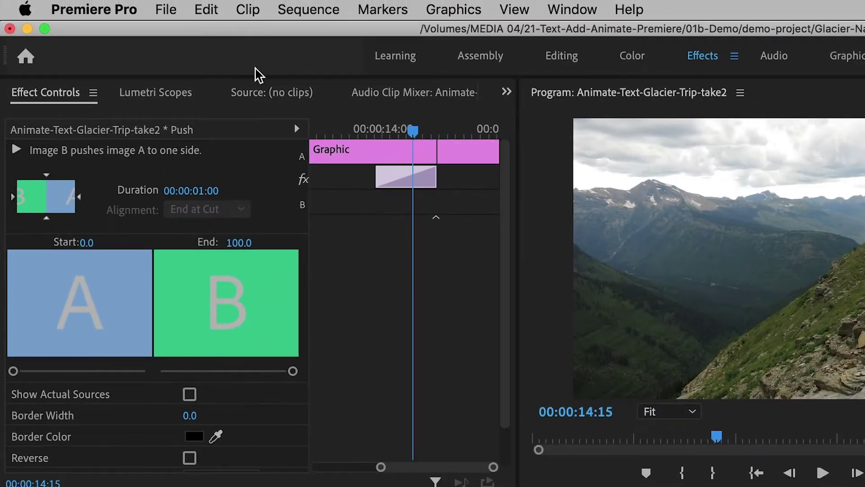
pyautogui.click(579, 10)
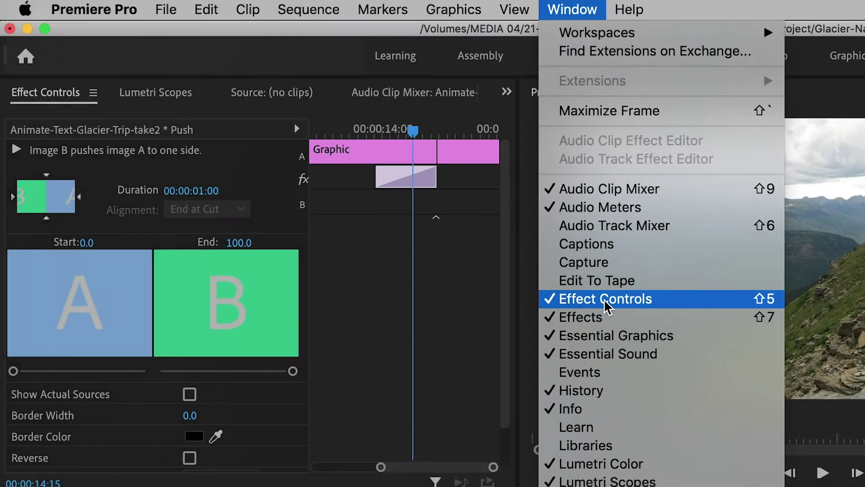
pyautogui.click(602, 299)
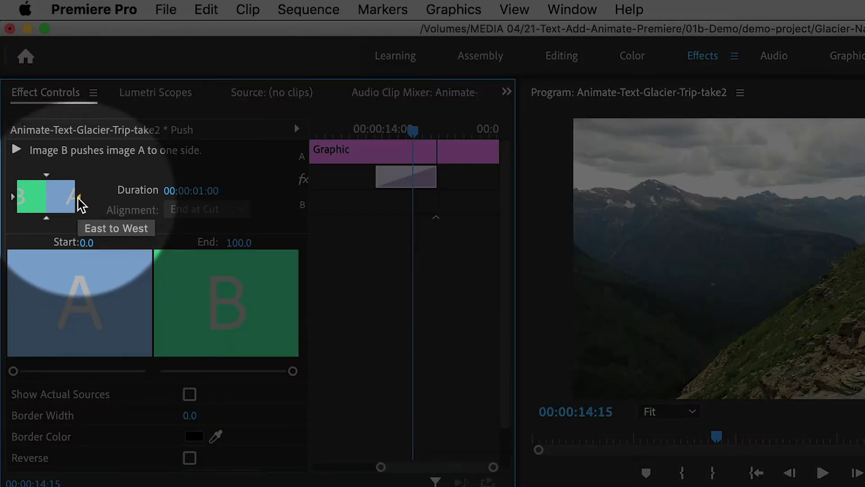
pyautogui.click(78, 198)
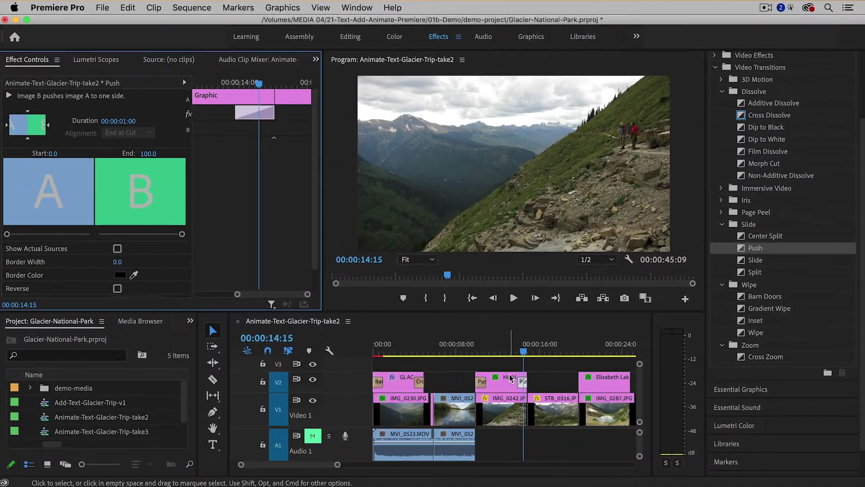
# Preview the Highline Trail title's exit animation, and play the whole title from just before its start.
pyautogui.click(513, 354)
pyautogui.press('space')
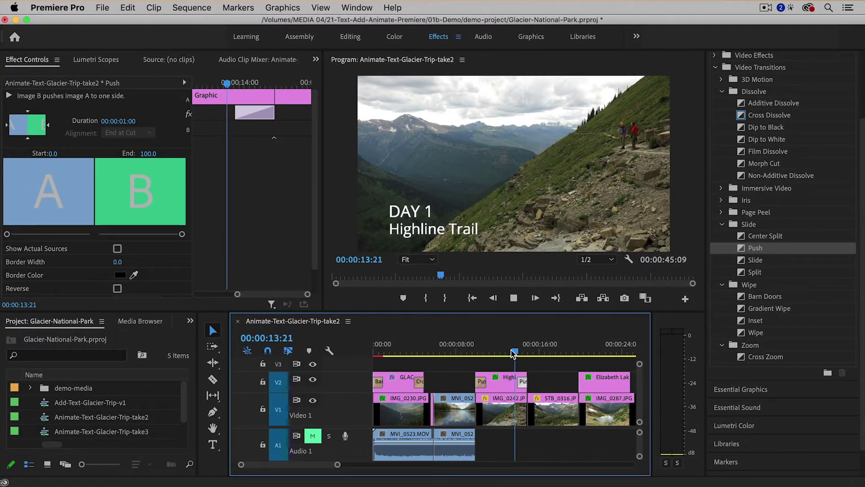
pyautogui.press('space')
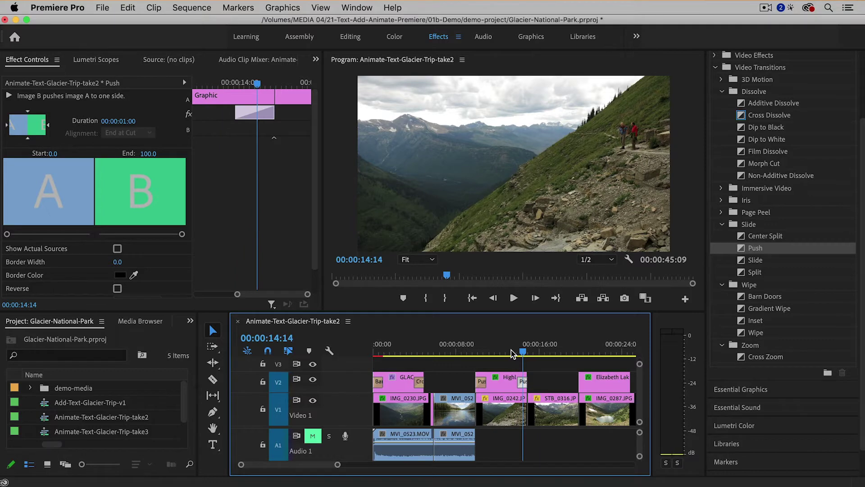
pyautogui.click(469, 354)
pyautogui.press('space')
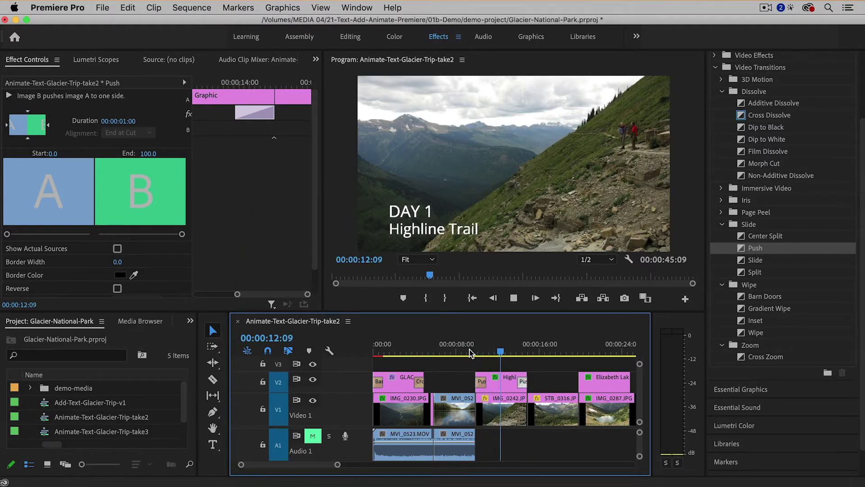
pyautogui.press('space')
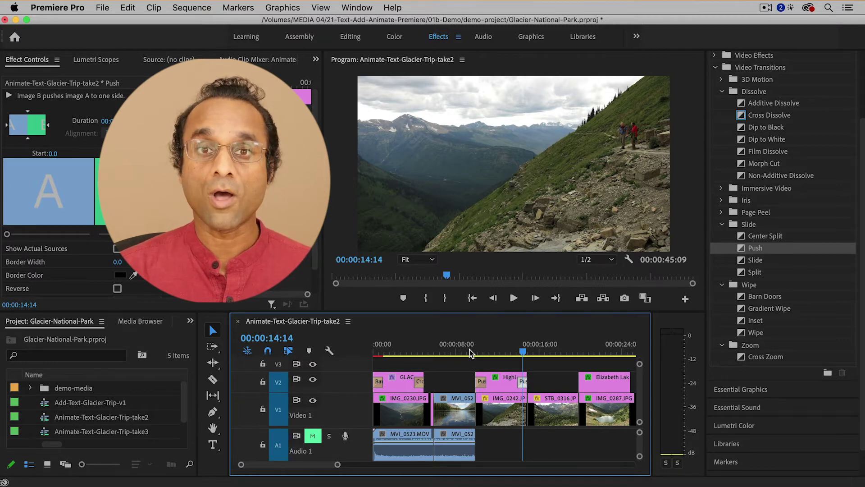
# Replace the opening transition on the GLACIER NATIONAL PARK title clip with Push and play it back from the beginning.
pyautogui.press('Home')
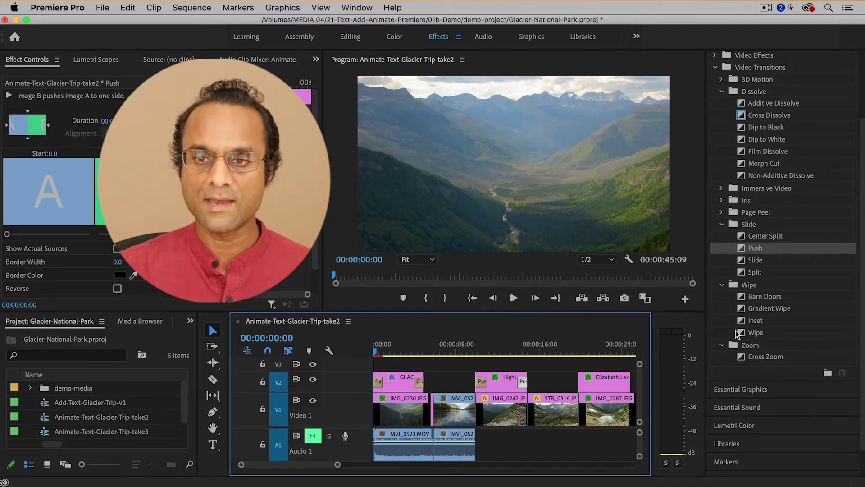
pyautogui.click(738, 251)
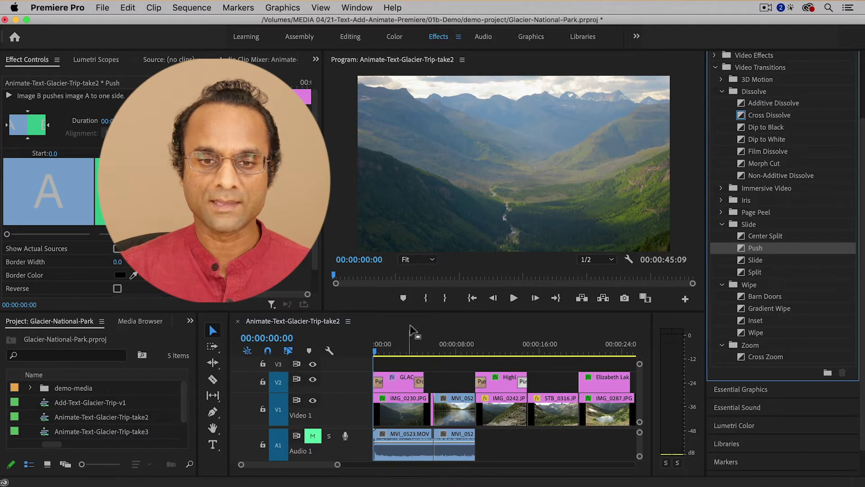
pyautogui.press('space')
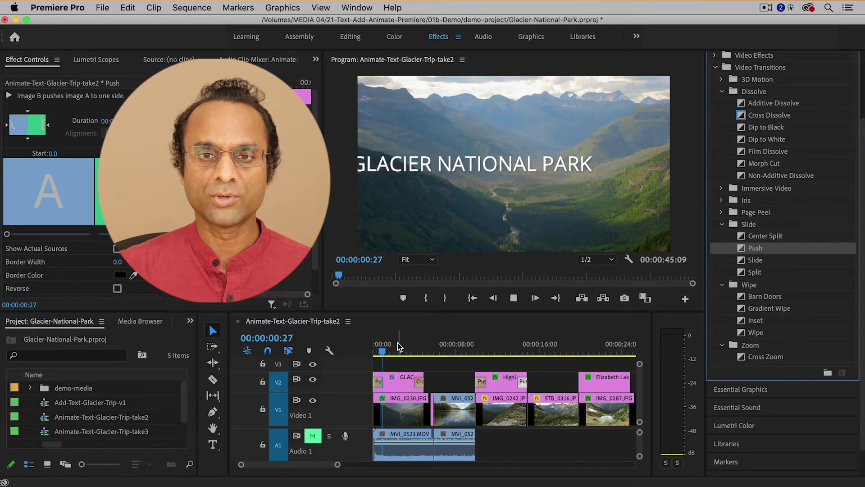
pyautogui.press('space')
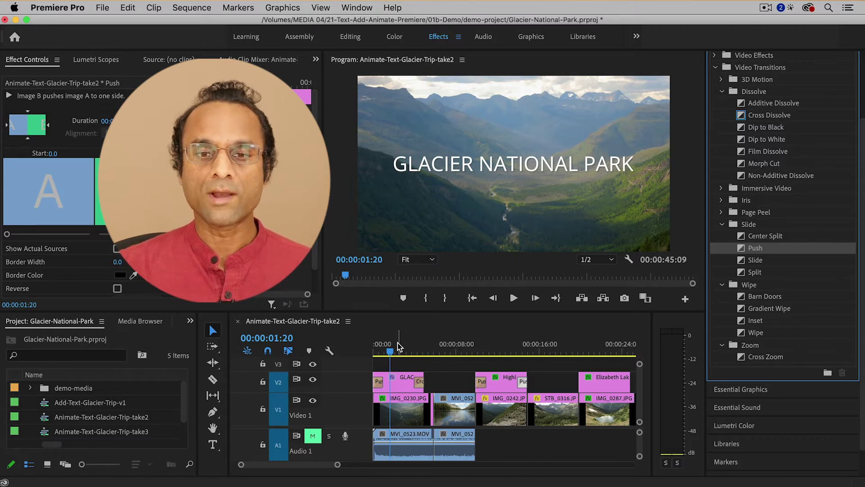
# Delete the opening transition from the GLACIER NATIONAL PARK title clip and select the clip itself.
pyautogui.click(378, 386)
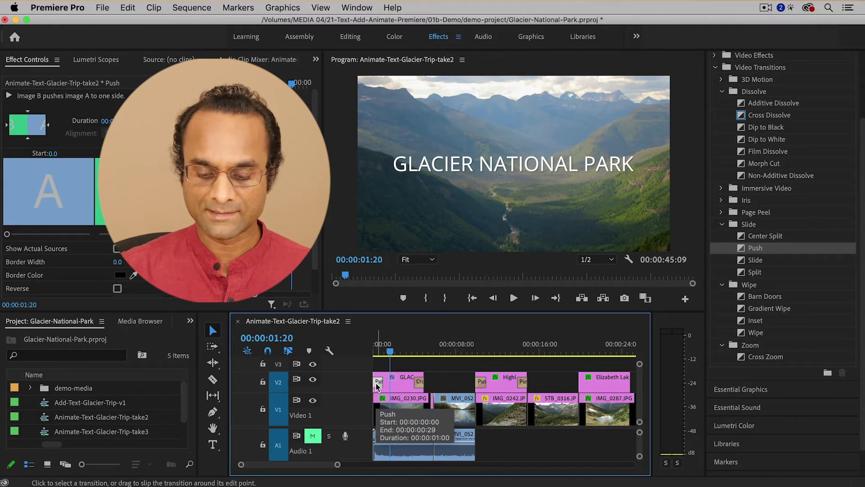
pyautogui.press('Delete')
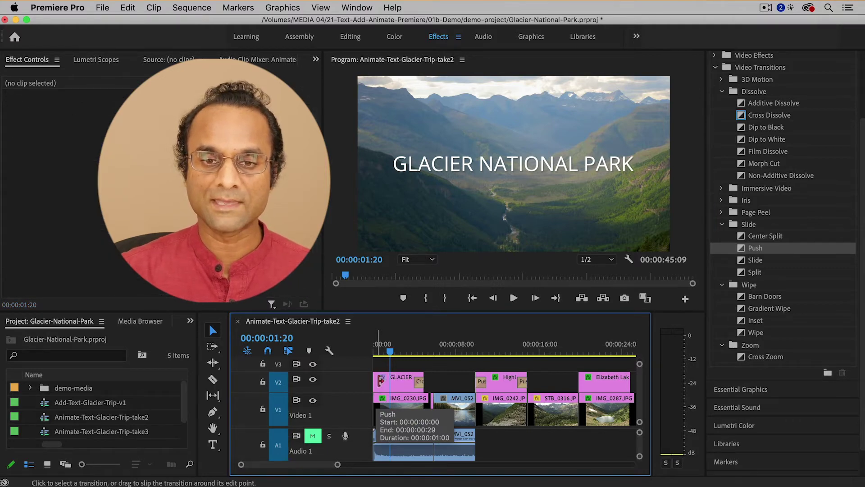
pyautogui.click(390, 385)
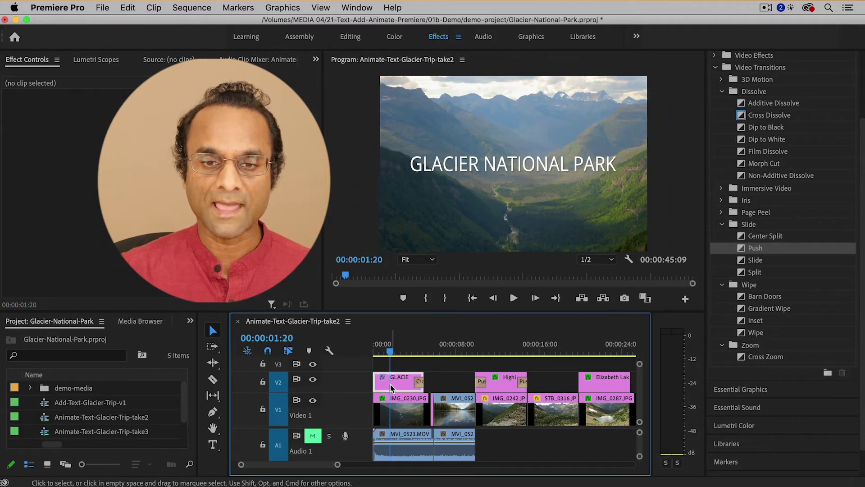
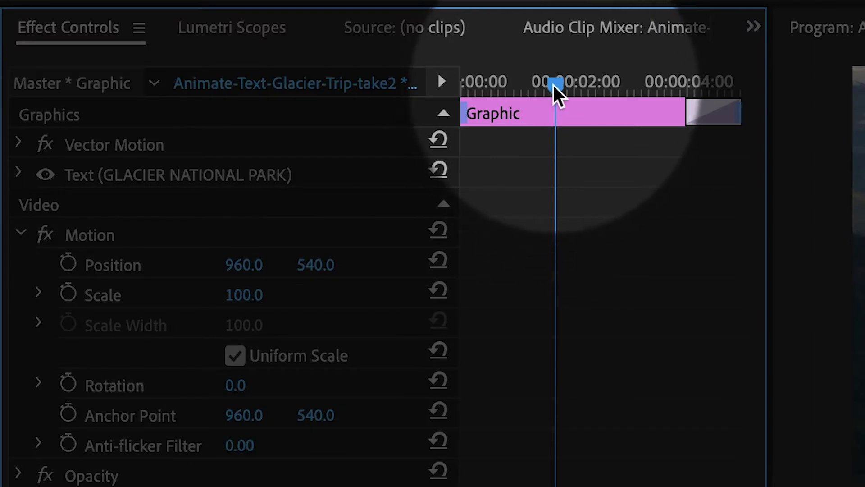
# Turn on Position animation for the title at 00:00:00:00 and set its horizontal position to -752.0, off screen.
pyautogui.moveTo(554, 85); pyautogui.dragTo(458, 100)
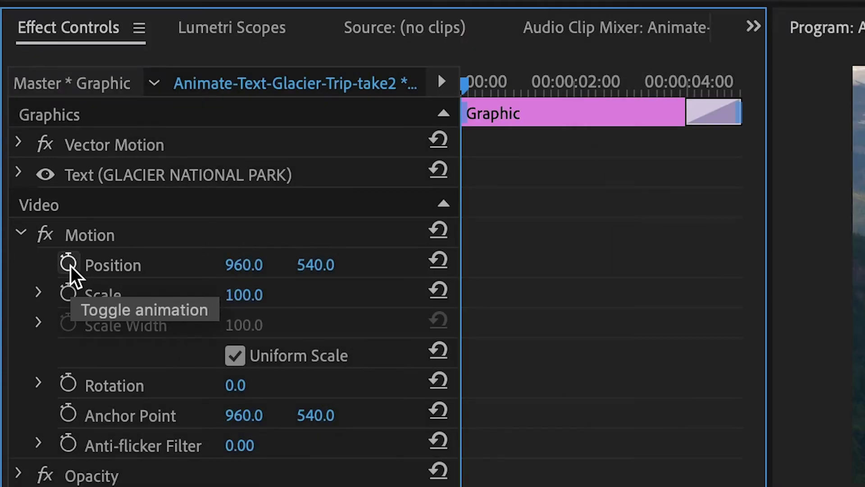
pyautogui.click(69, 264)
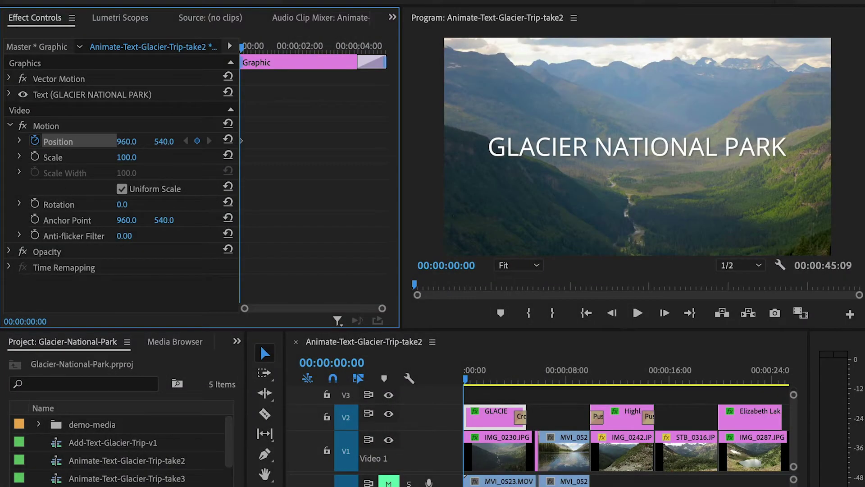
pyautogui.moveTo(124, 142)
pyautogui.mouseDown()
pyautogui.moveTo(1, 141)
pyautogui.moveTo(128, 142)
pyautogui.mouseUp()
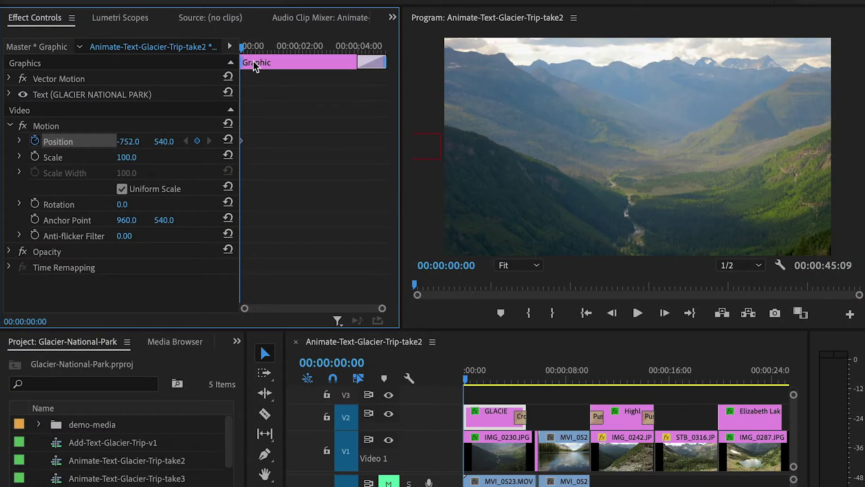
# Add a second Position keyframe at 00:00:00:17 by resetting Position to its default, and play the slide-in from the beginning.
pyautogui.moveTo(239, 46); pyautogui.dragTo(254, 46)
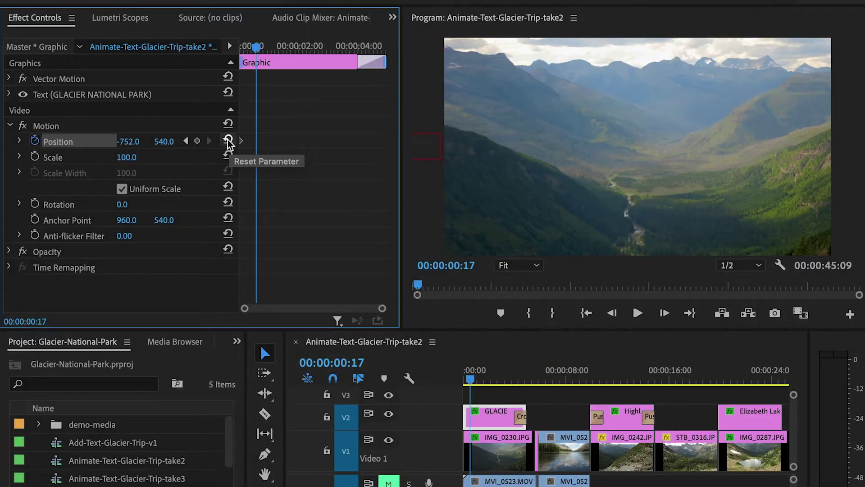
pyautogui.click(228, 141)
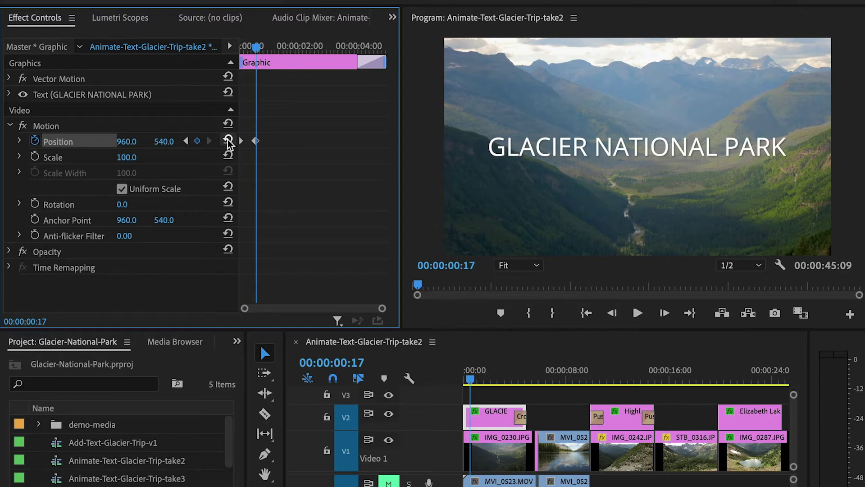
pyautogui.moveTo(257, 51); pyautogui.dragTo(240, 51)
pyautogui.press('space')
pyautogui.press('space')
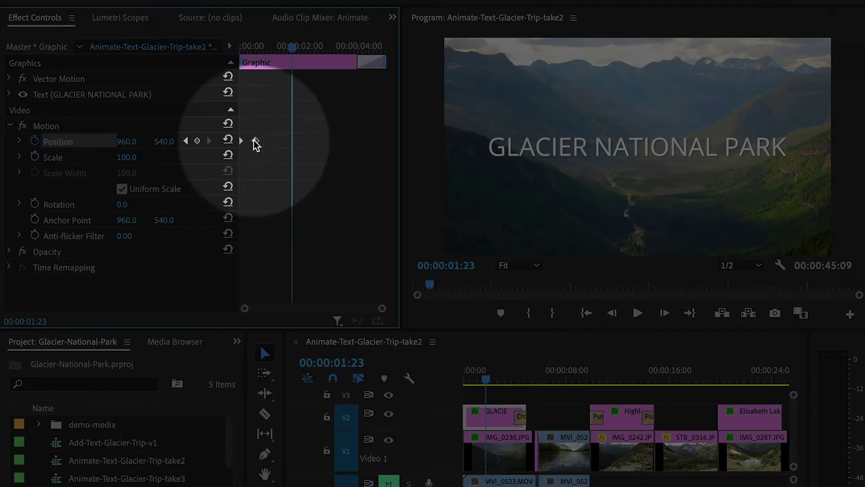
# Move the second Position keyframe slightly farther from the first to slow the slide-in, and replay the animation from the start.
pyautogui.moveTo(256, 143); pyautogui.dragTo(264, 143)
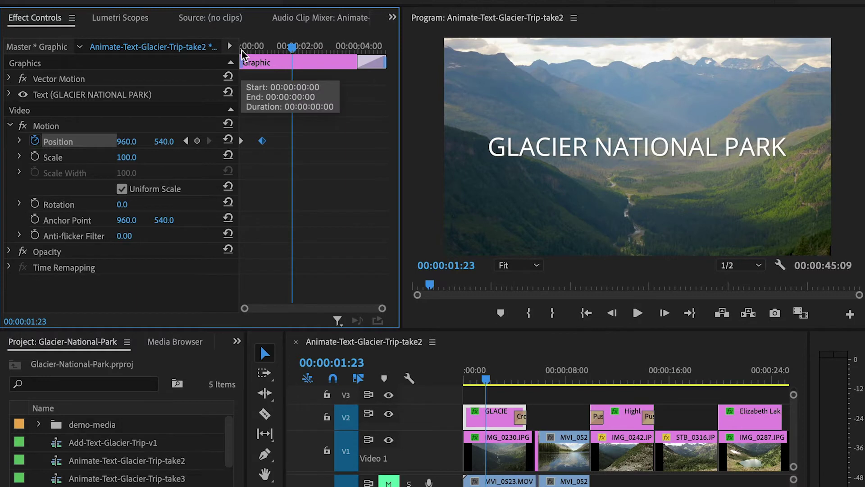
pyautogui.moveTo(241, 49); pyautogui.dragTo(236, 48)
pyautogui.press('space')
pyautogui.press('space')
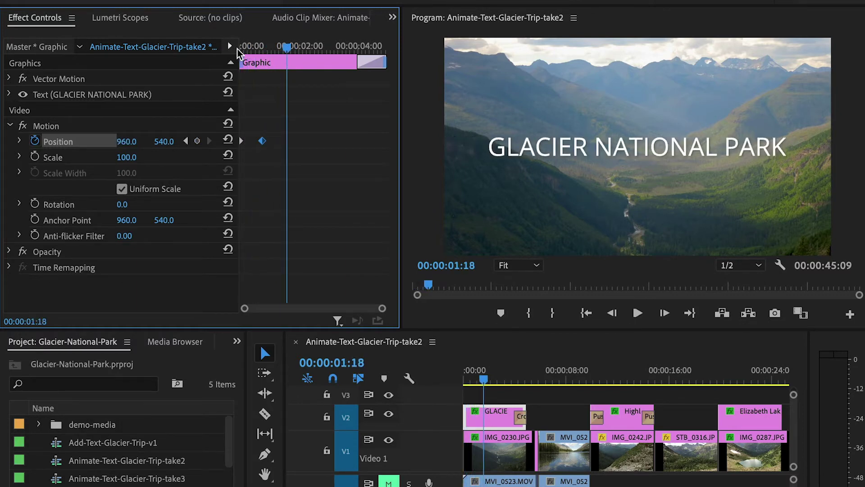
pyautogui.moveTo(252, 51); pyautogui.dragTo(238, 50)
pyautogui.press('space')
pyautogui.press('space')
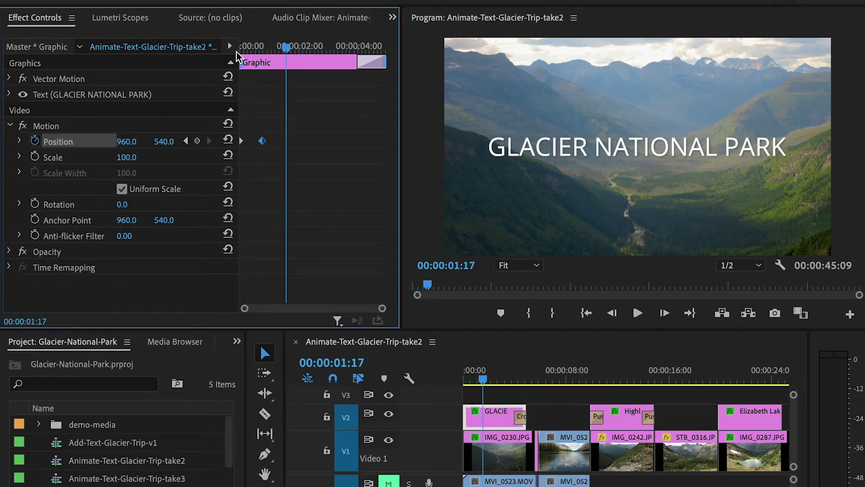
# Expand the Position velocity graph and apply Ease In temporal interpolation to the second Position keyframe.
pyautogui.moveTo(258, 45); pyautogui.dragTo(255, 45)
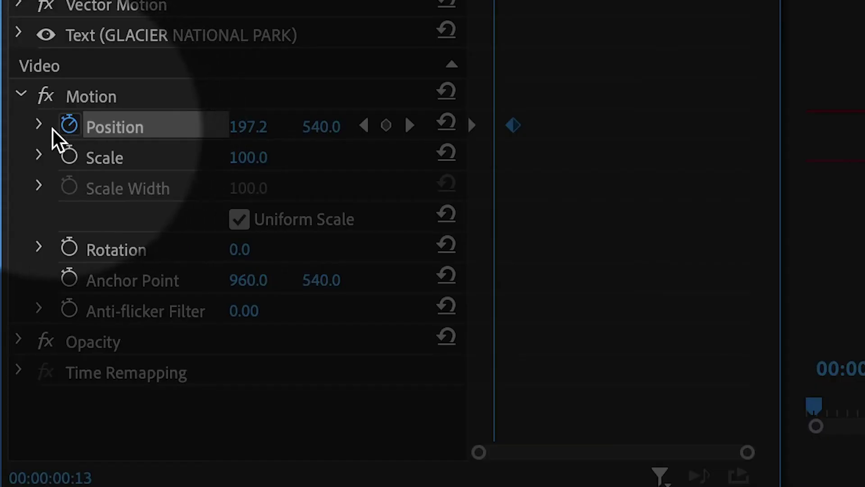
pyautogui.click(39, 125)
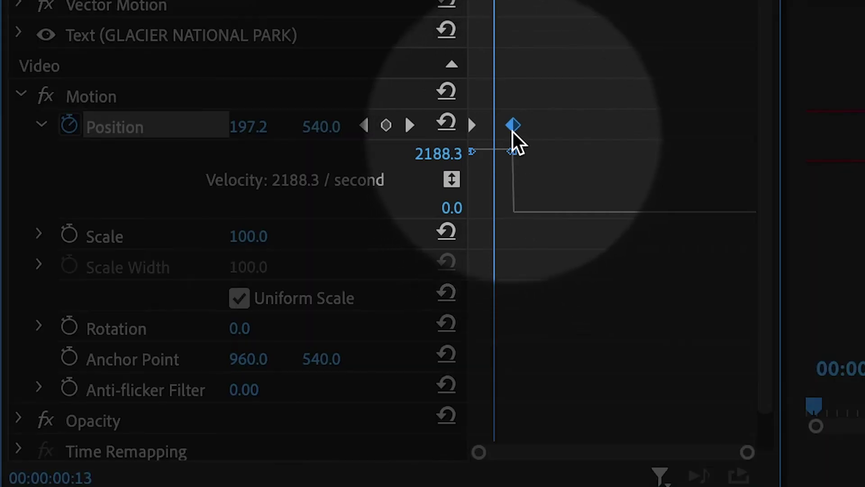
pyautogui.rightClick(513, 124)
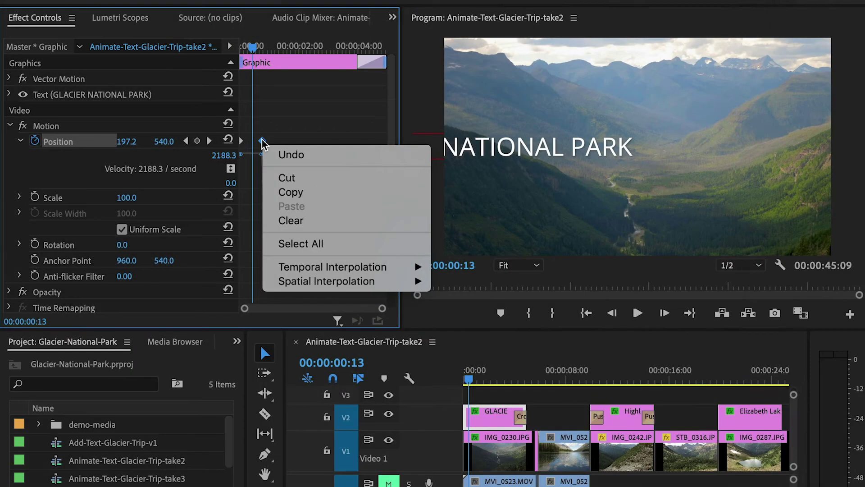
pyautogui.moveTo(381, 263)
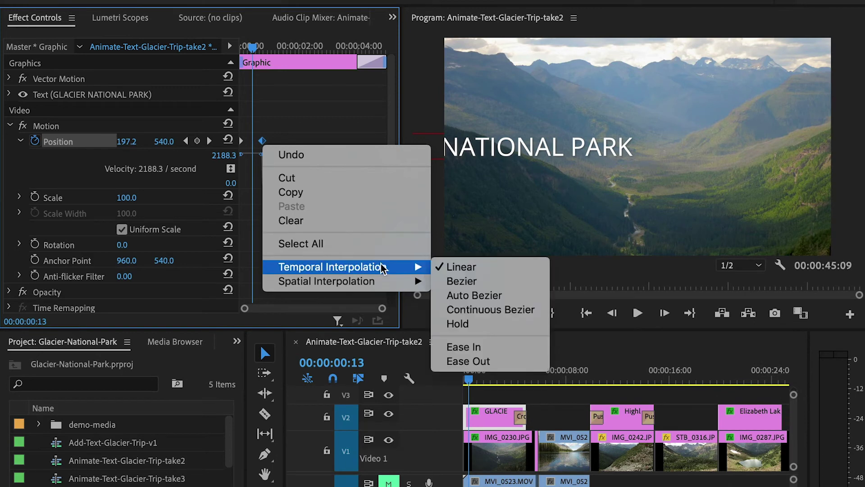
pyautogui.click(481, 347)
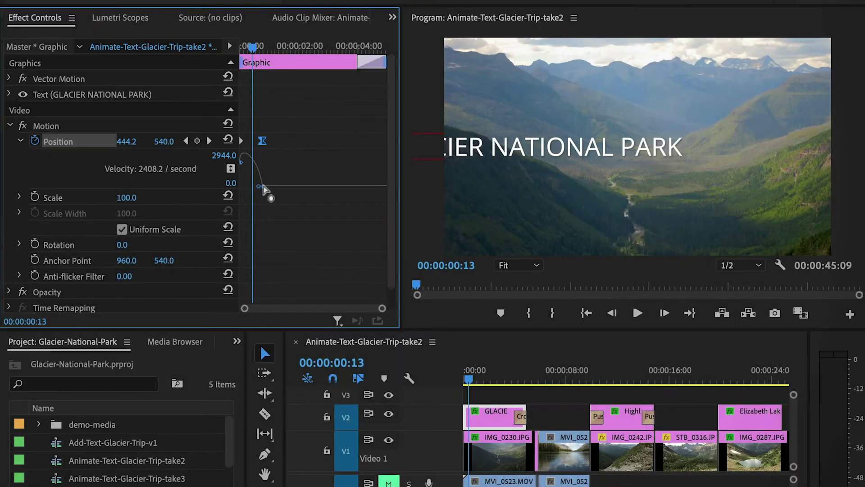
# Play the eased title slide-in from the beginning of the sequence.
pyautogui.click(464, 380)
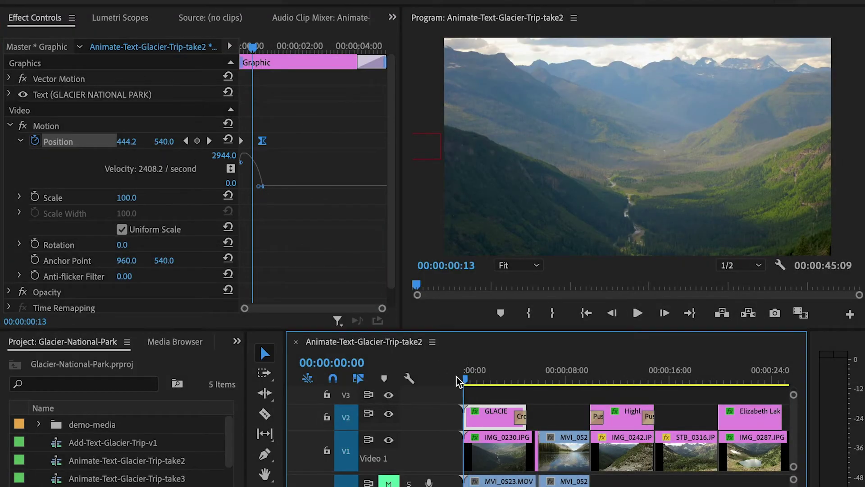
pyautogui.press('space')
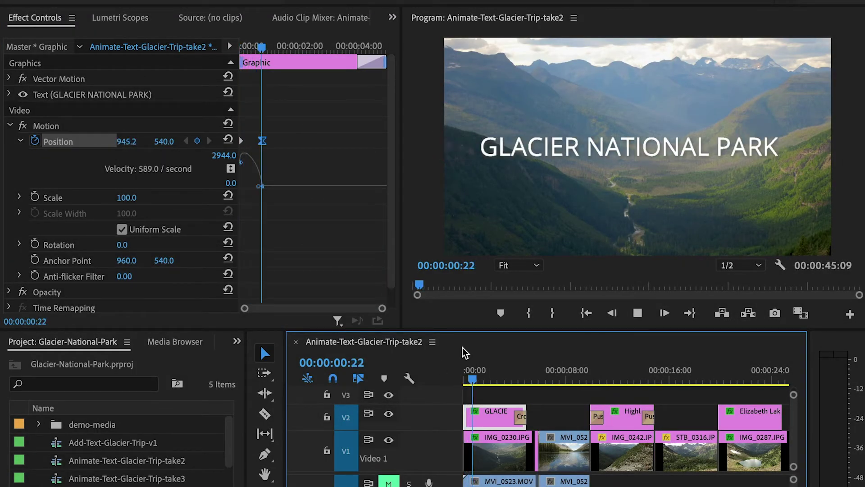
pyautogui.press('space')
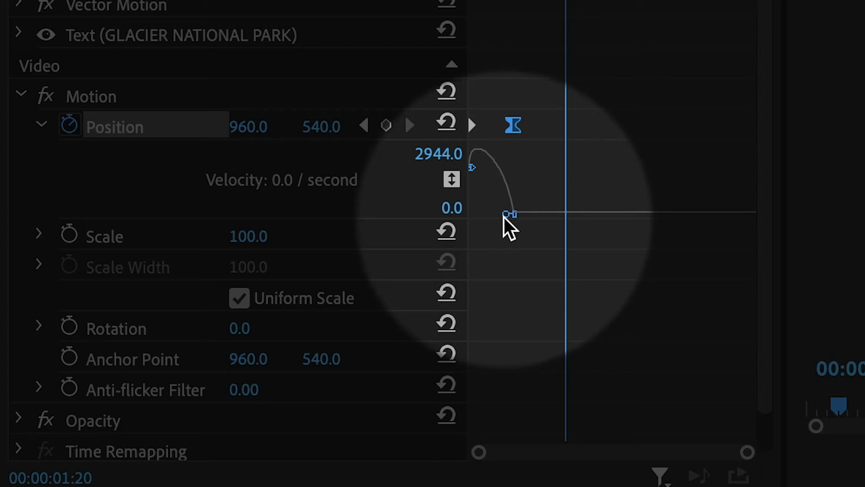
# Lengthen the second Position keyframe's incoming velocity handle toward the first keyframe for a stronger ease, and replay the title from the start.
pyautogui.moveTo(503, 214); pyautogui.dragTo(479, 214)
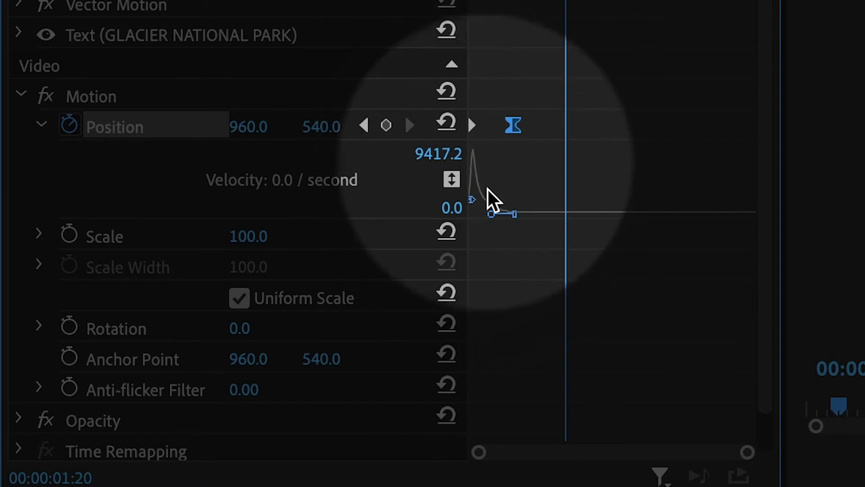
pyautogui.click(492, 217)
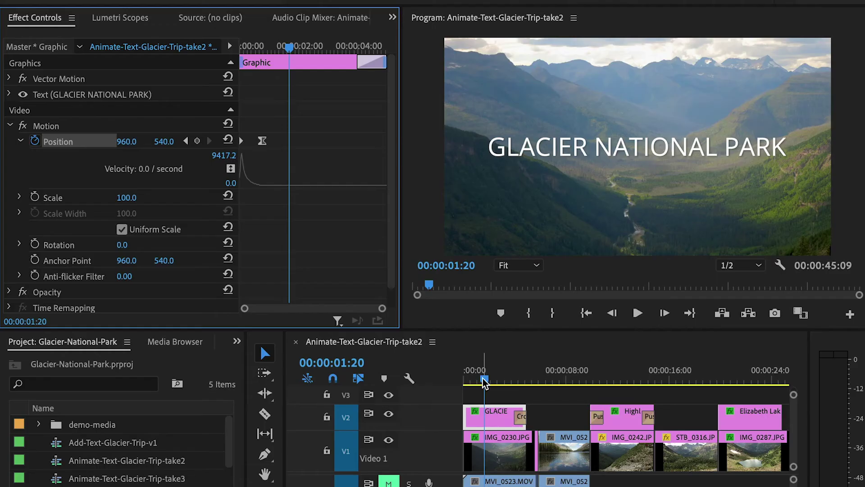
pyautogui.moveTo(483, 379); pyautogui.dragTo(461, 377)
pyautogui.press('space')
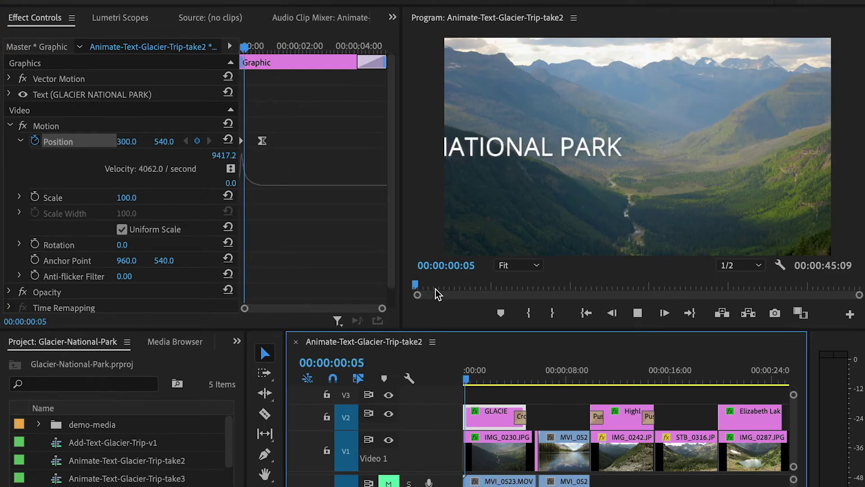
pyautogui.press('space')
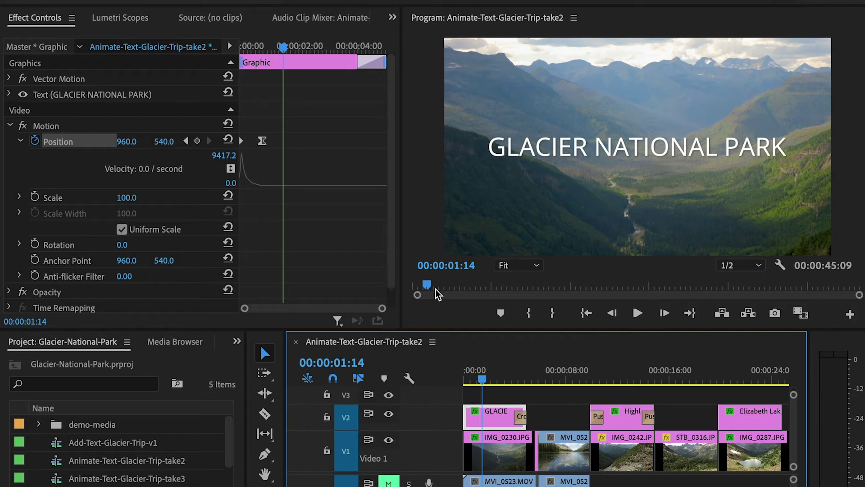
pyautogui.press('Right')
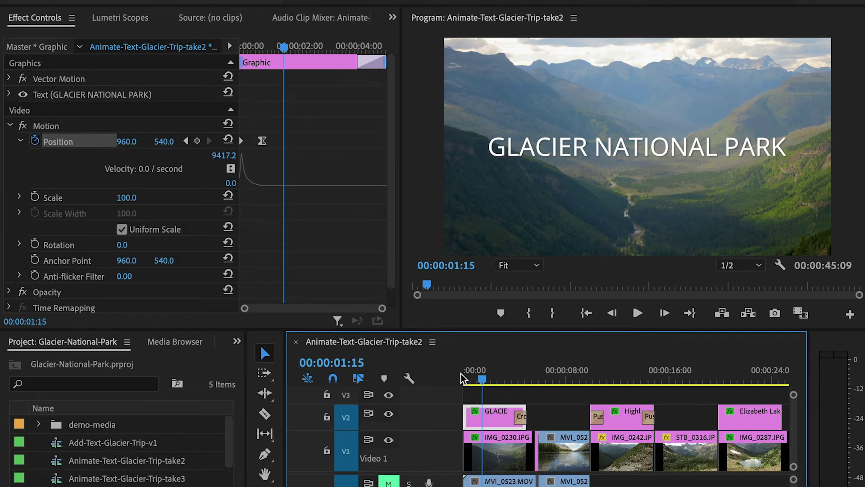
# Turn on Position animation for the closing webguru.info title at 00:00:40:11 and set its vertical position to 778.0, below the frame.
pyautogui.scroll(-10, 461, 374)
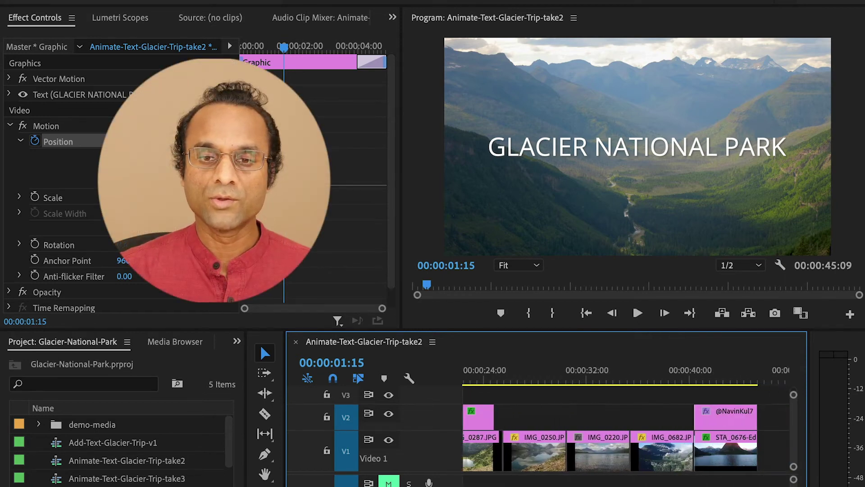
pyautogui.scroll(2, 564, 394)
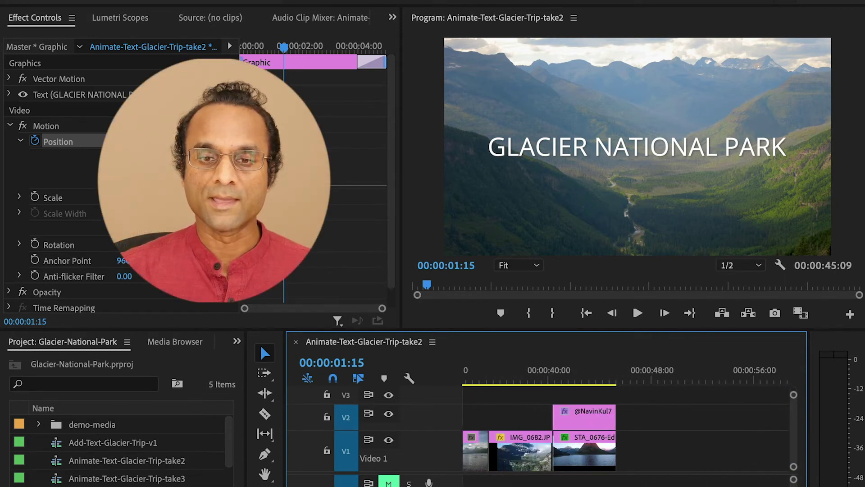
pyautogui.click(560, 374)
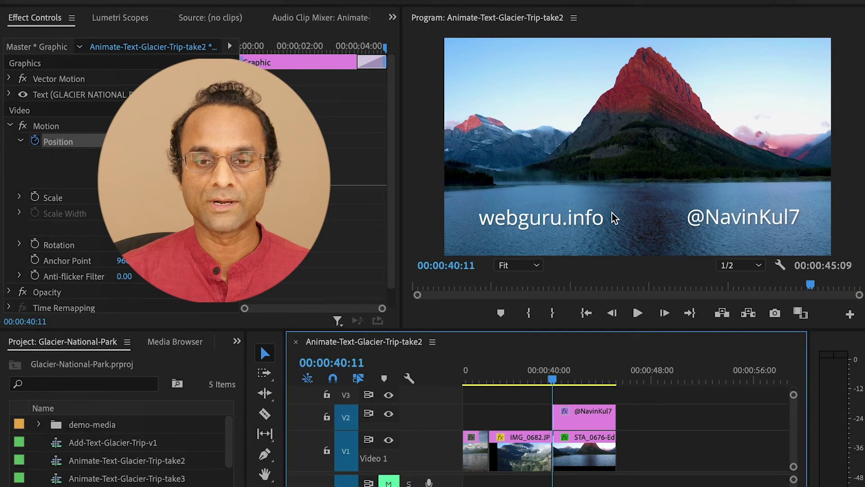
pyautogui.click(582, 417)
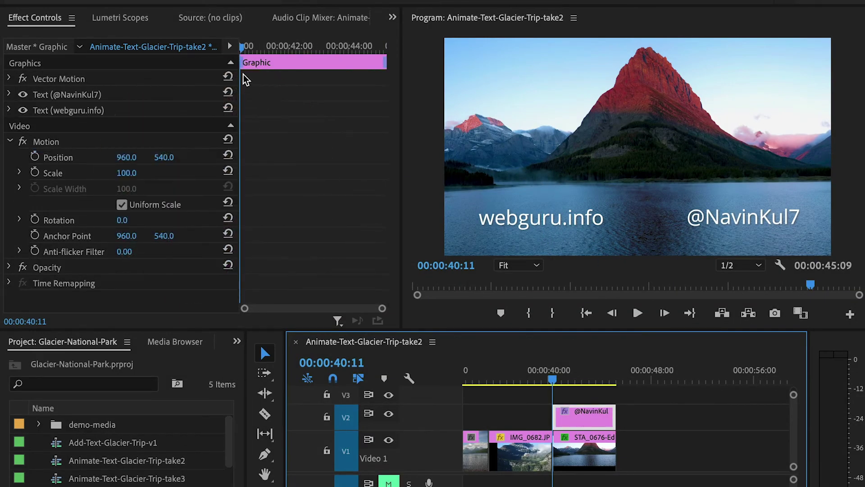
pyautogui.moveTo(251, 45); pyautogui.dragTo(242, 47)
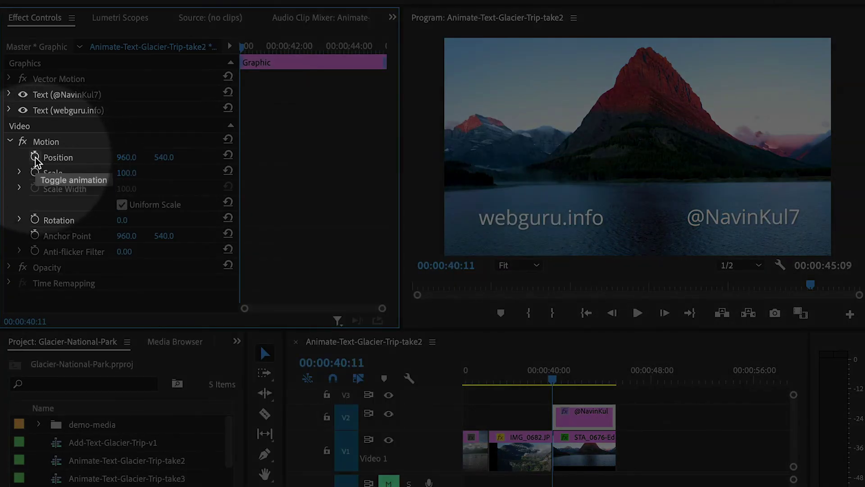
pyautogui.click(35, 158)
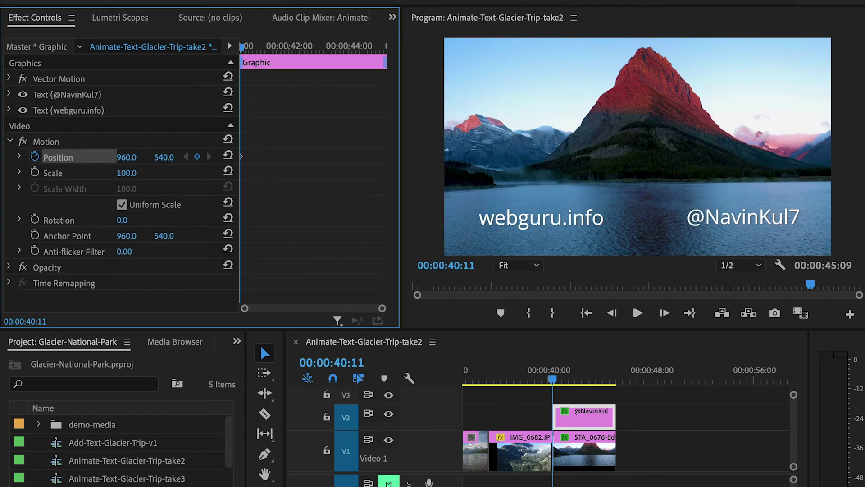
pyautogui.moveTo(164, 157); pyautogui.dragTo(258, 157)
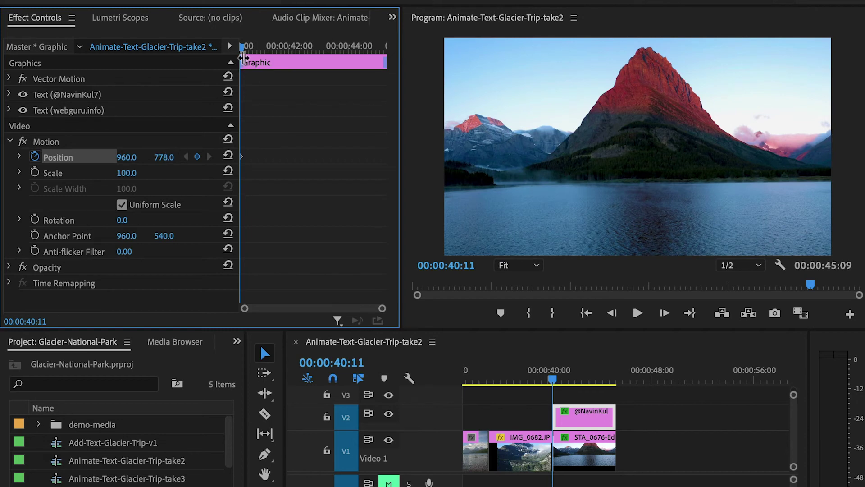
# Add a second Position keyframe at 00:00:41:00 by resetting Position to its default, and play the closing title's rise from its first frame.
pyautogui.moveTo(242, 48); pyautogui.dragTo(259, 50)
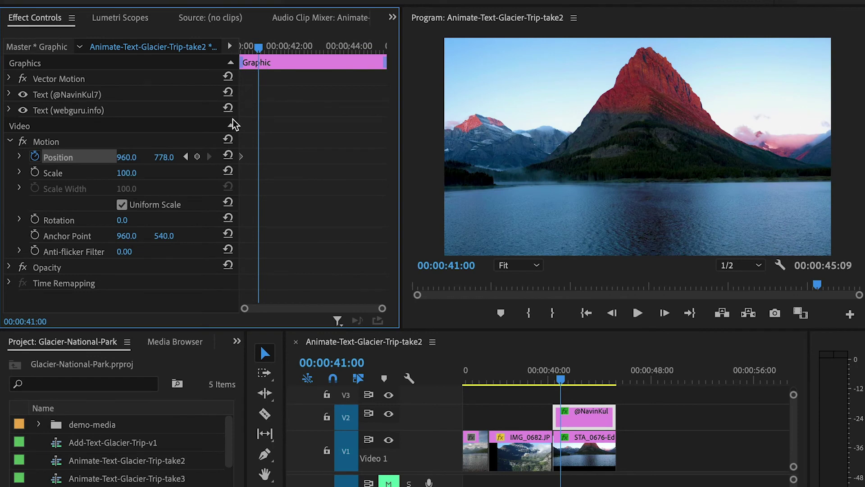
pyautogui.click(228, 157)
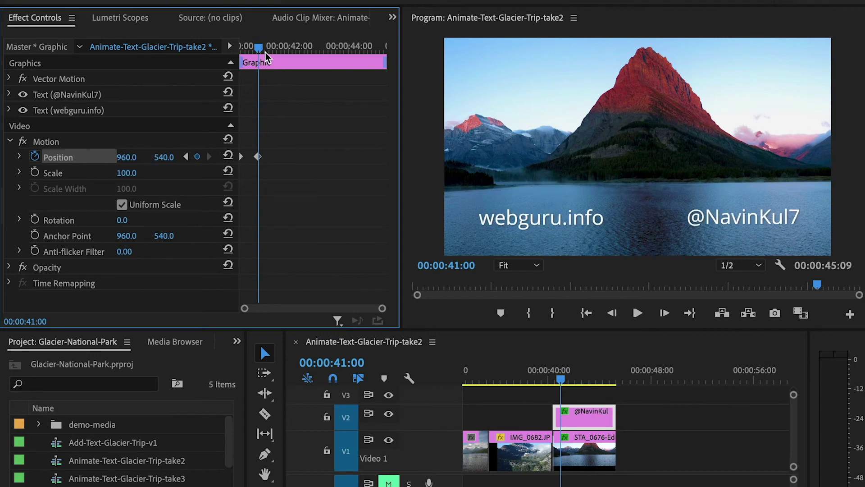
pyautogui.moveTo(257, 47); pyautogui.dragTo(235, 51)
pyautogui.press('space')
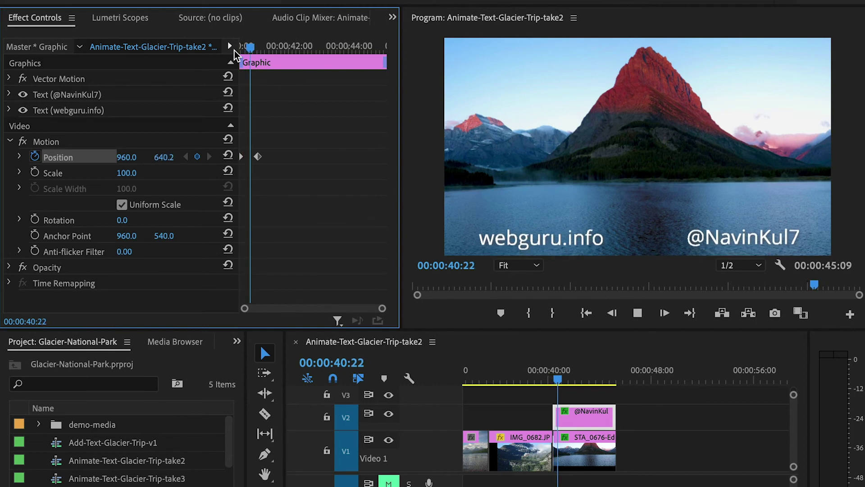
pyautogui.press('space')
# Move the closing title's second Position keyframe slightly closer to the first to speed up the rise, and replay it.
pyautogui.moveTo(249, 49); pyautogui.dragTo(233, 52)
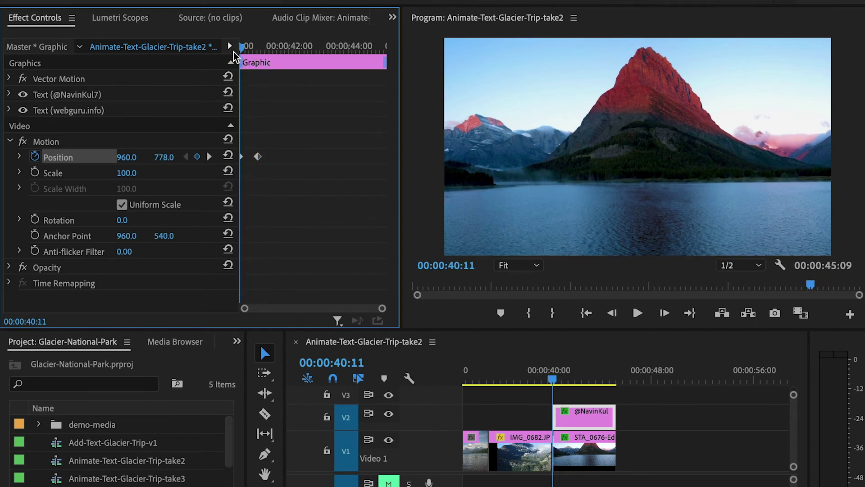
pyautogui.click(257, 155)
pyautogui.press('space')
pyautogui.press('space')
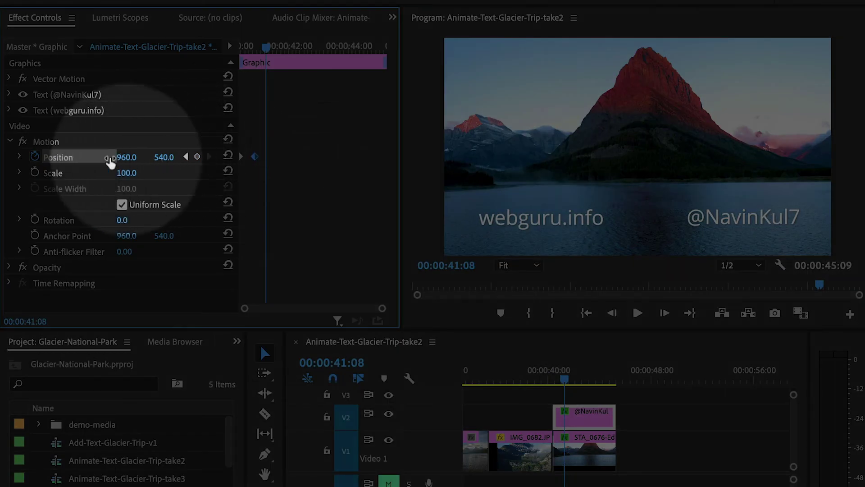
# Expand the closing title's Position velocity graph, apply Ease In temporal interpolation to the second keyframe, and replay the clip.
pyautogui.click(20, 158)
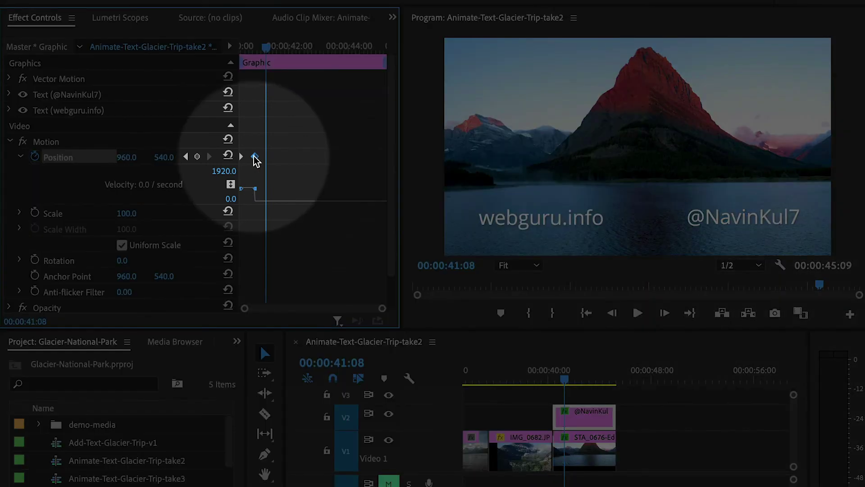
pyautogui.rightClick(255, 157)
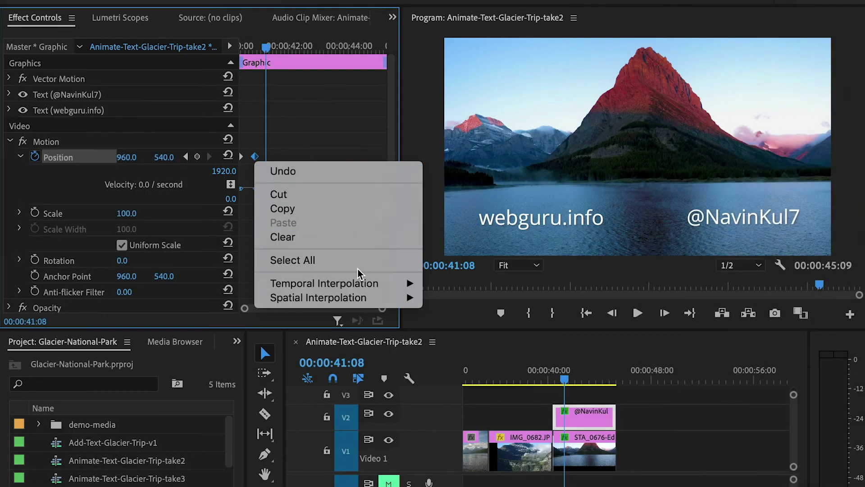
pyautogui.moveTo(369, 283)
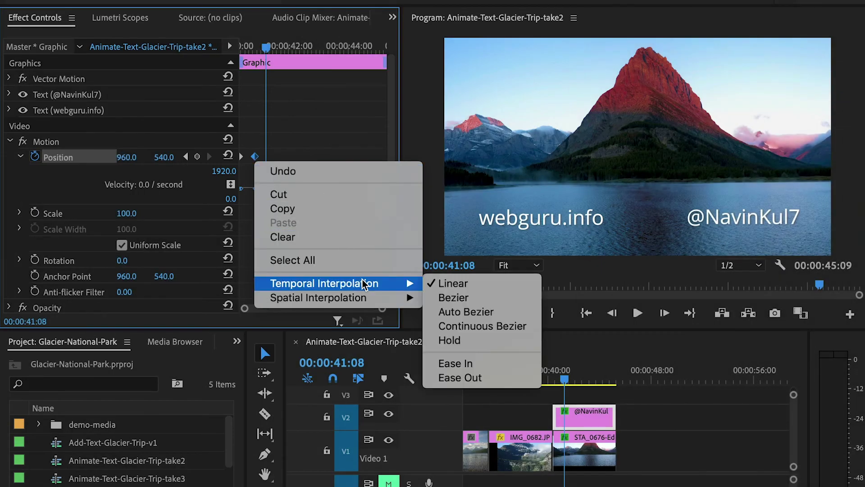
pyautogui.click(457, 363)
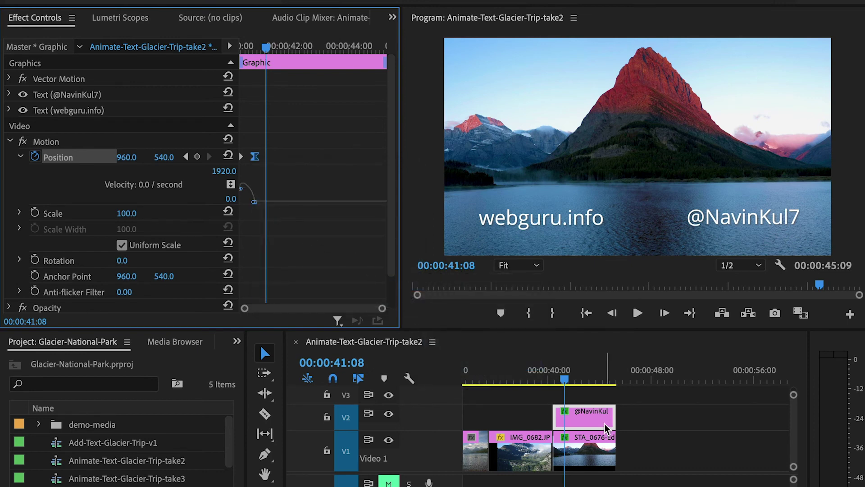
pyautogui.click(550, 374)
pyautogui.press('space')
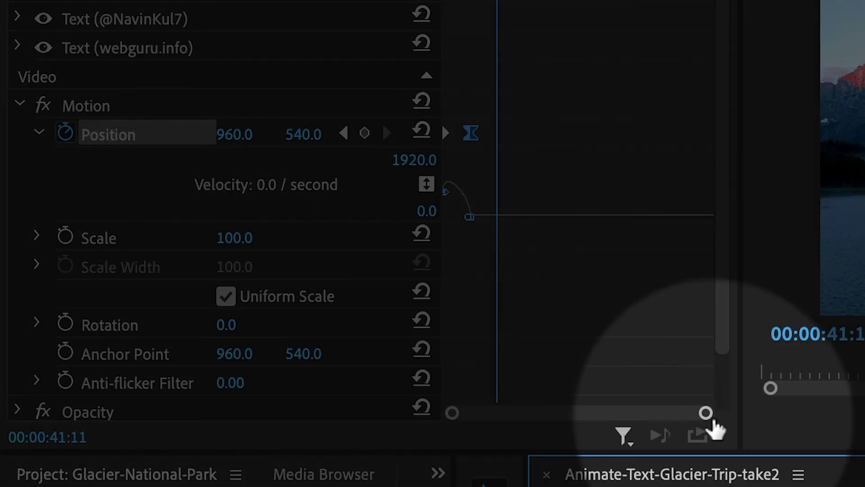
# Lengthen the closing title's second keyframe velocity handle toward the first keyframe to strengthen the ease, and replay the rise from the clip start.
pyautogui.moveTo(707, 411); pyautogui.dragTo(627, 413)
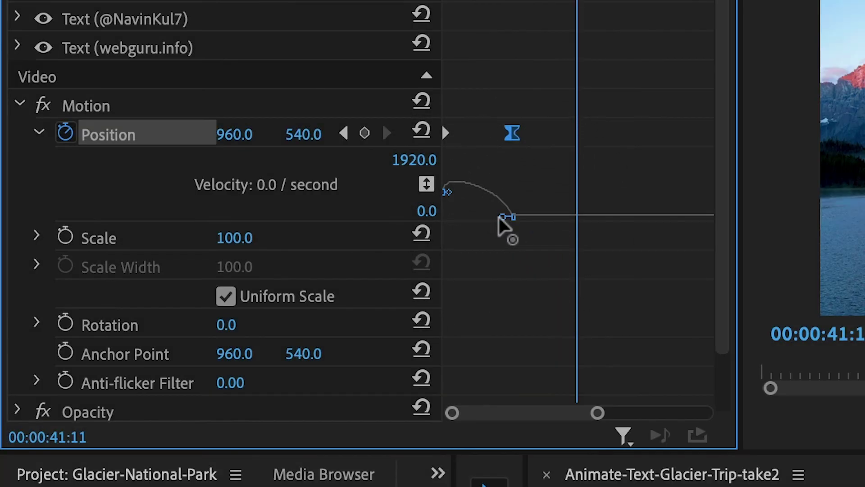
pyautogui.moveTo(499, 217); pyautogui.dragTo(484, 220)
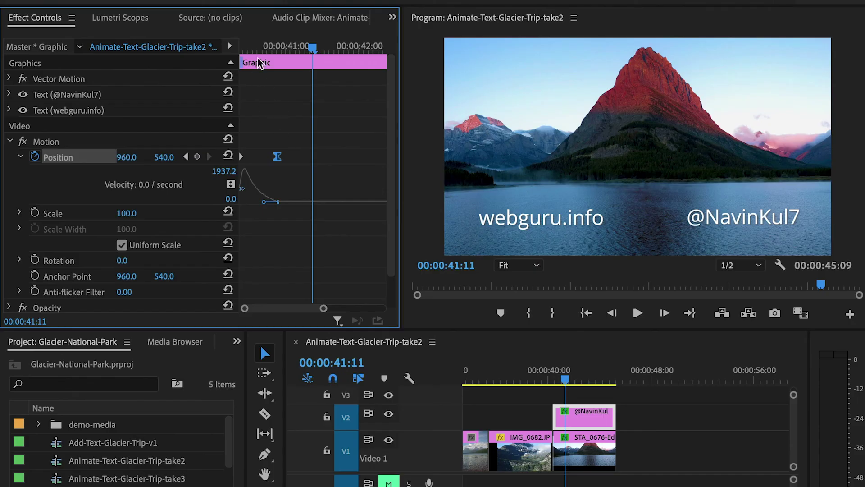
pyautogui.moveTo(250, 48); pyautogui.dragTo(239, 48)
pyautogui.press('space')
pyautogui.press('space')
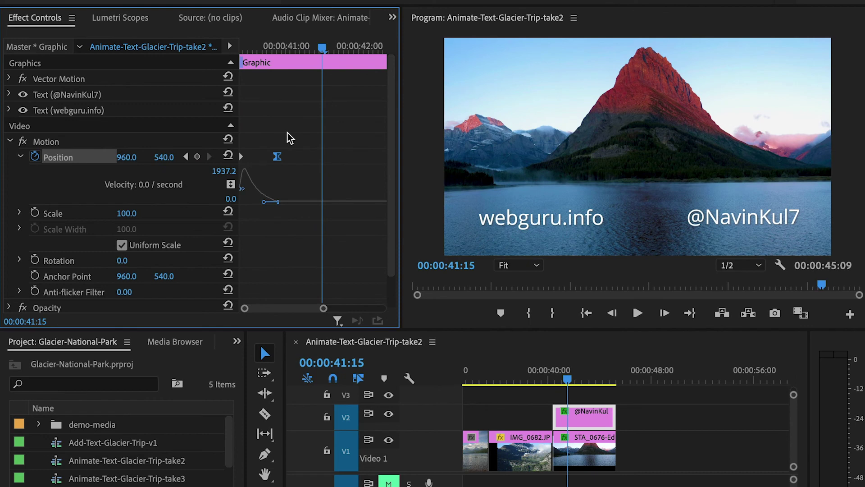